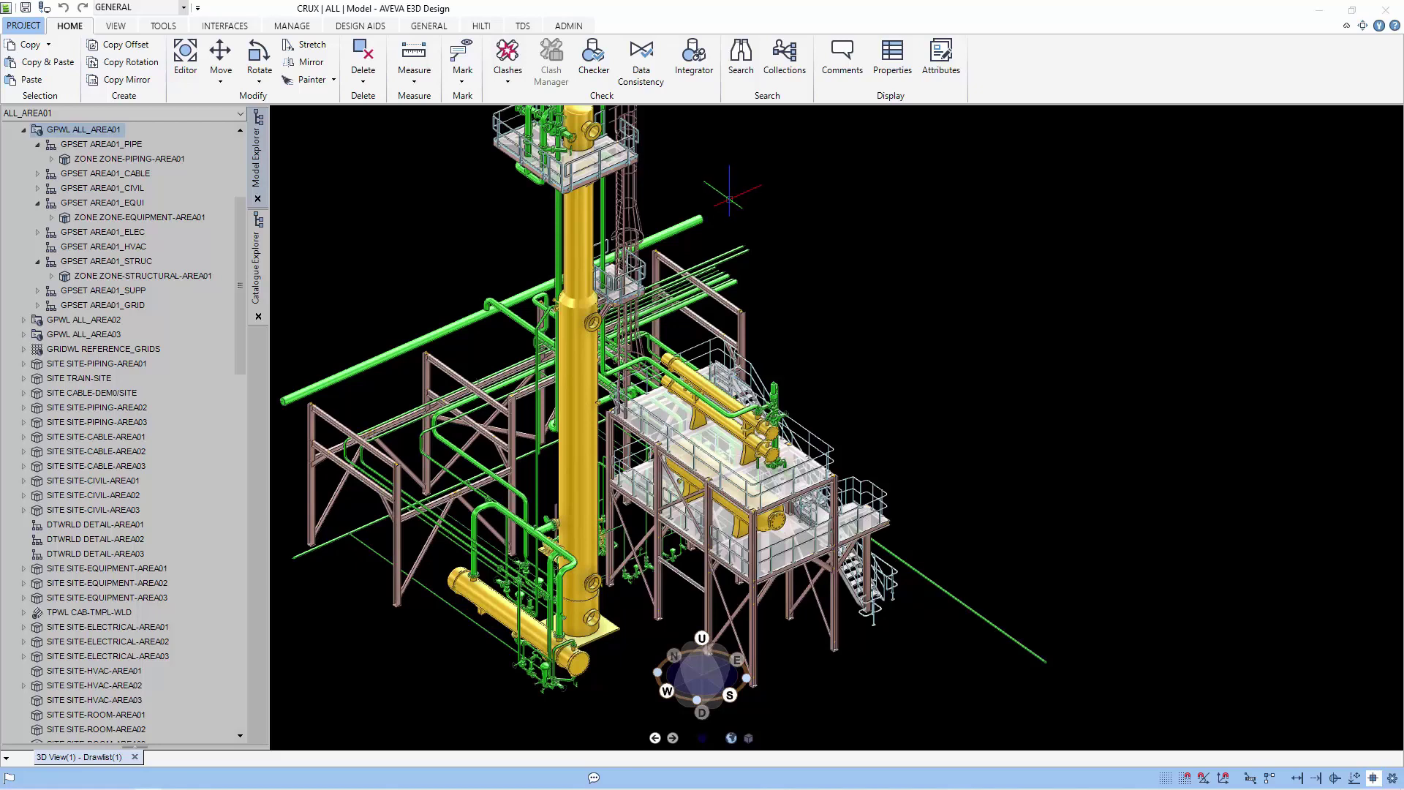
- Start a TDS RVM Export and add ZONE-PIPING-AREA01, ZONE-EQUIPMENT-AREA01 and ZONE-STRUCTURAL-AREA01 to its elements
click(523, 27)
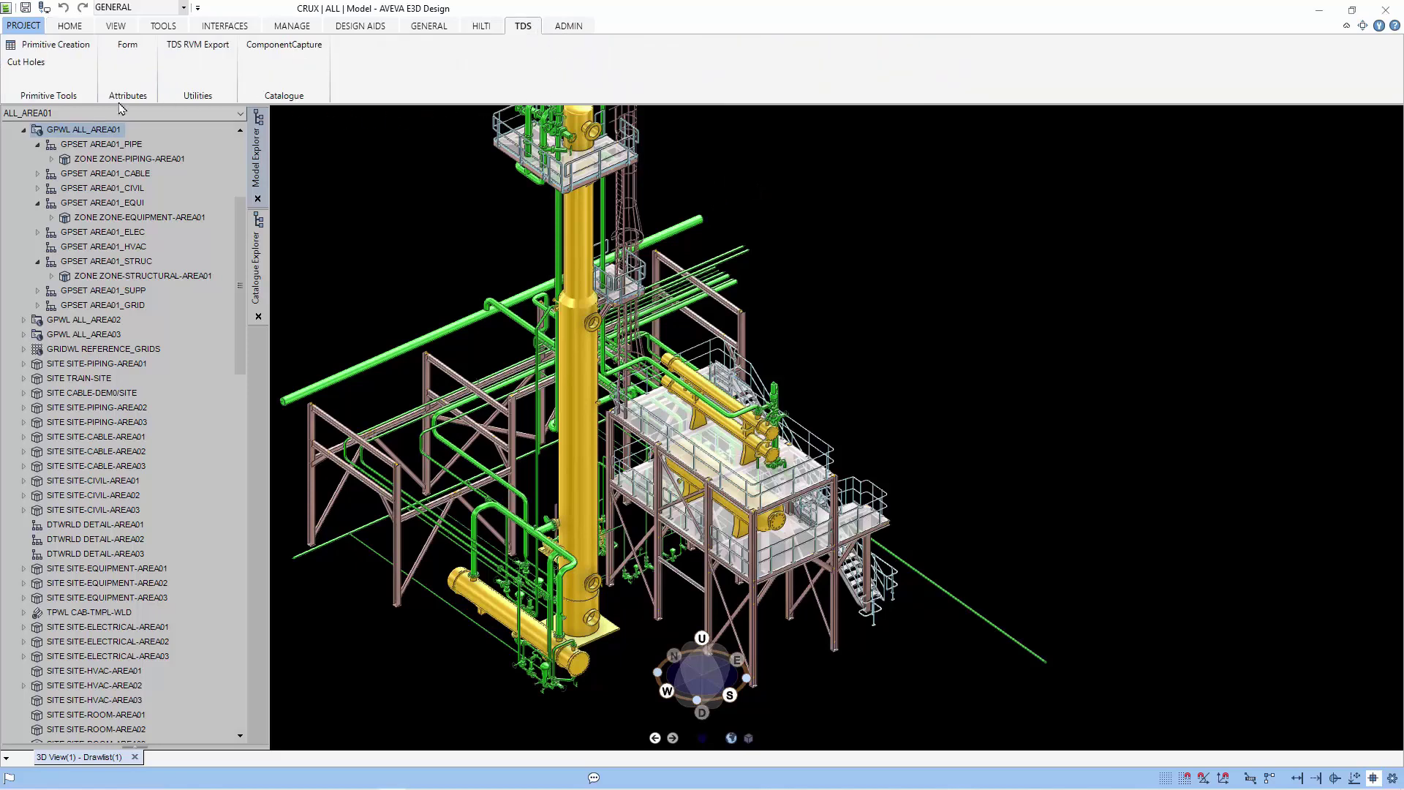
click(183, 53)
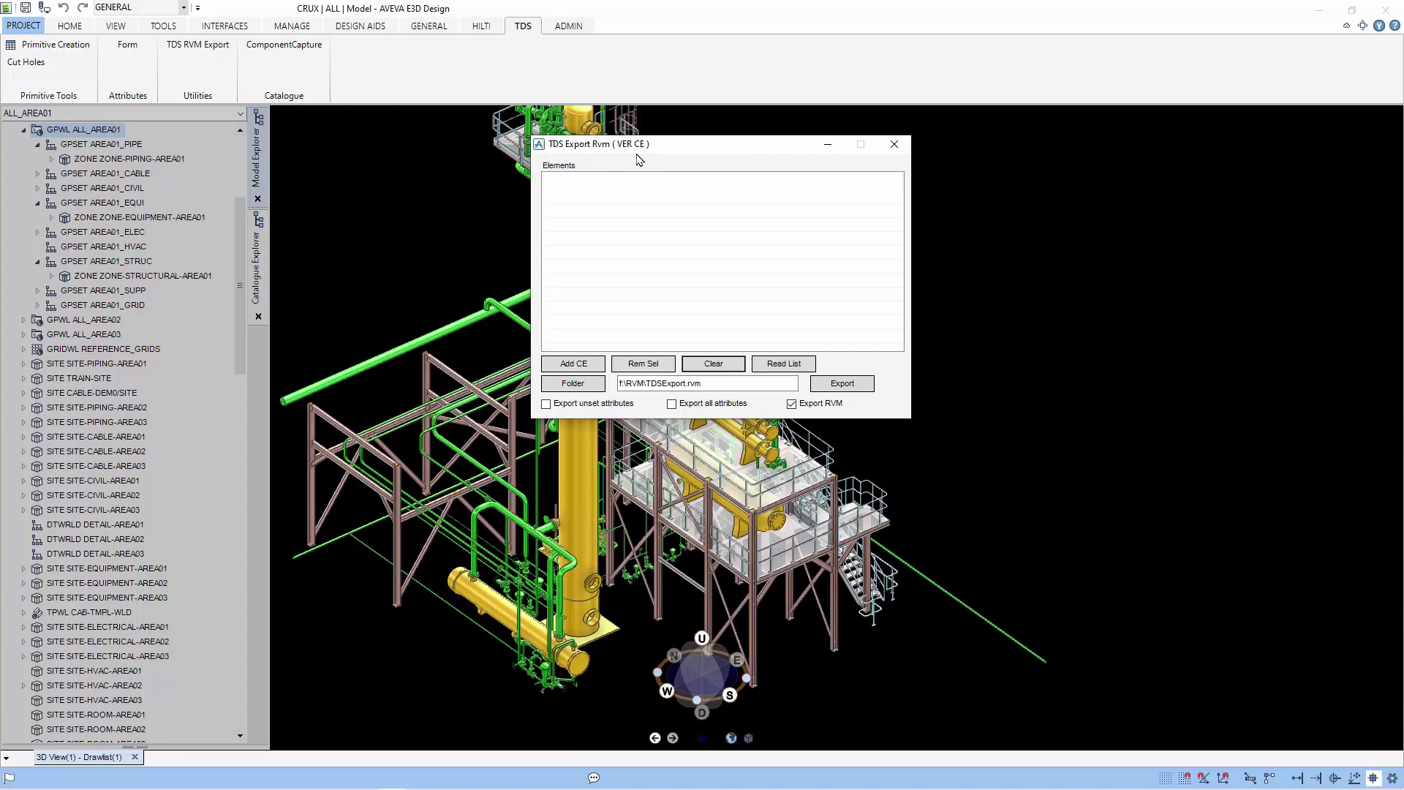
click(170, 160)
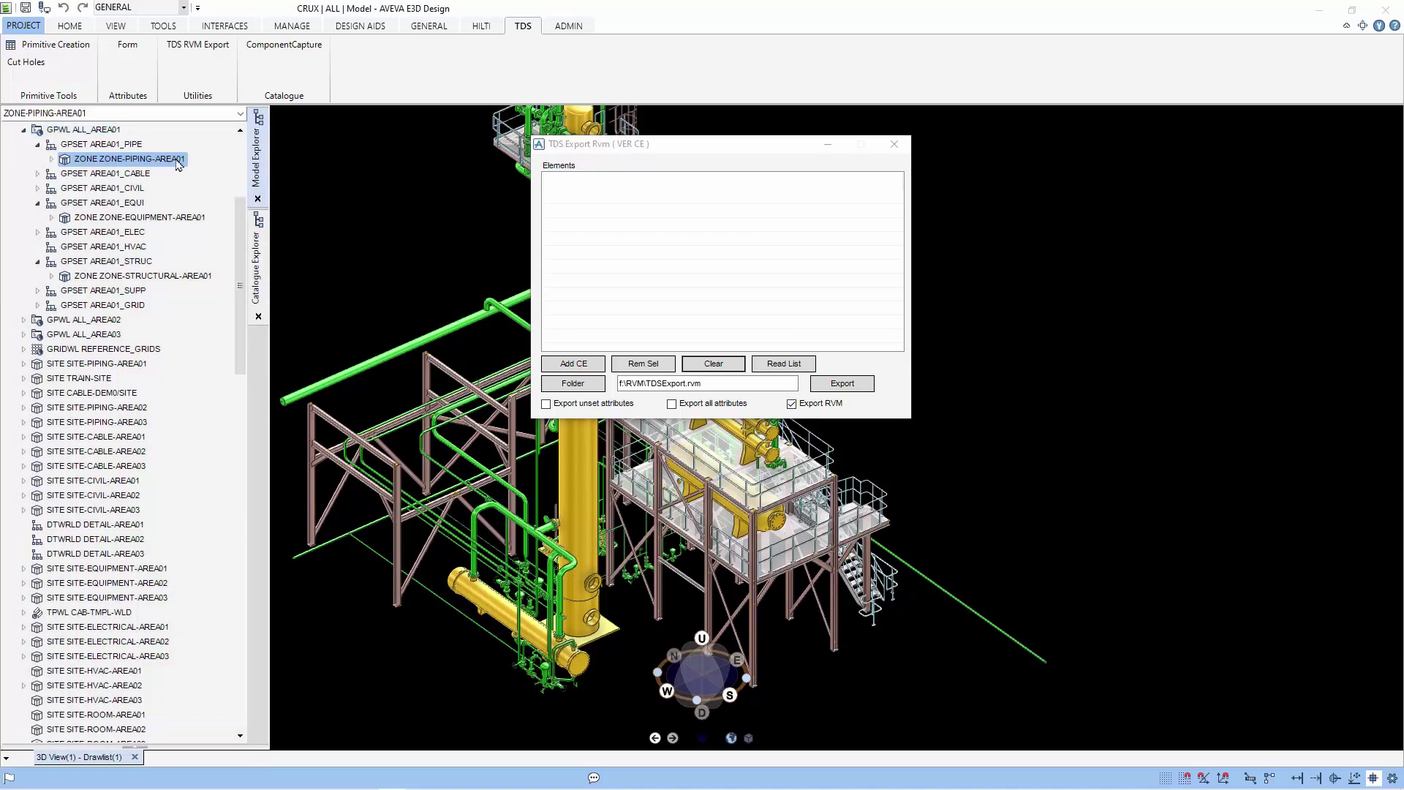
click(573, 364)
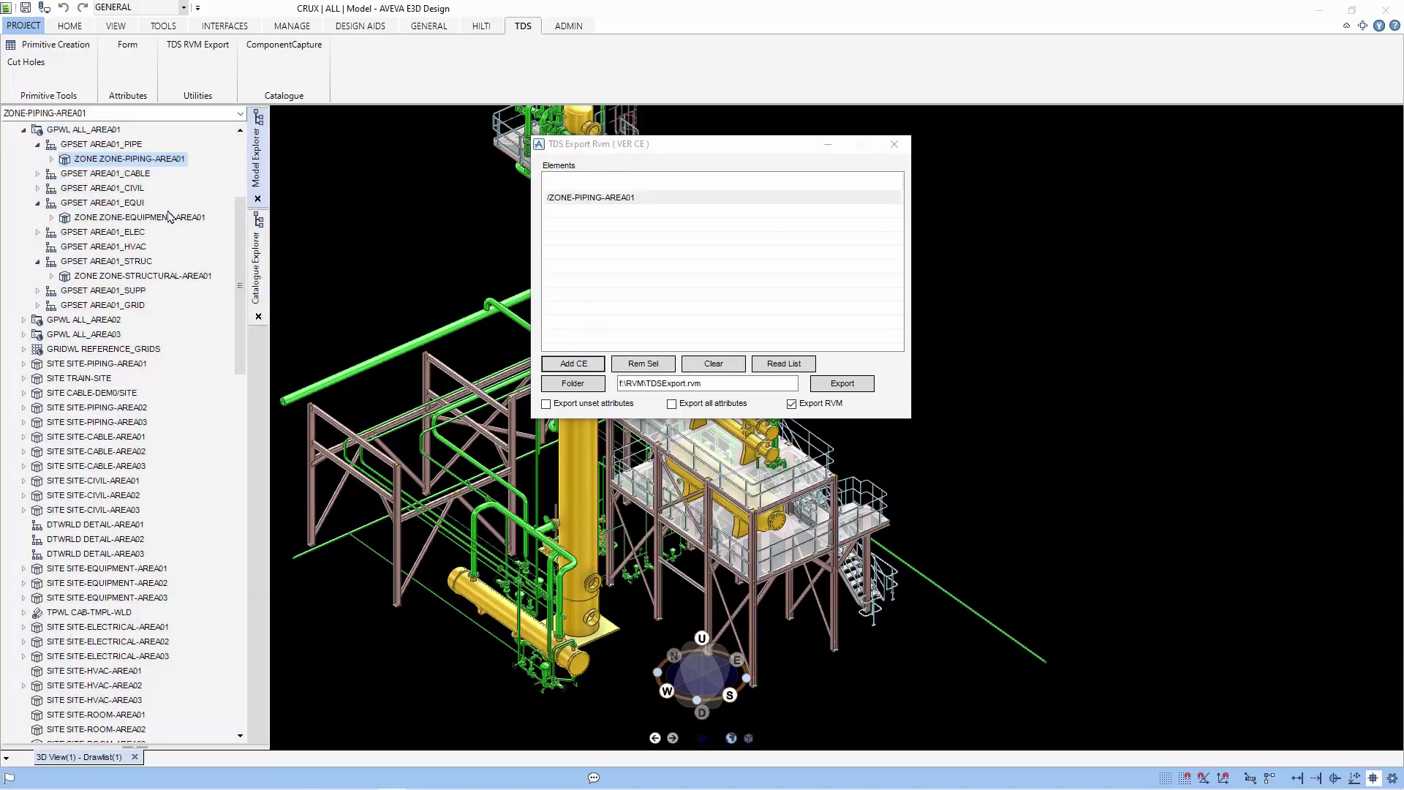
click(171, 218)
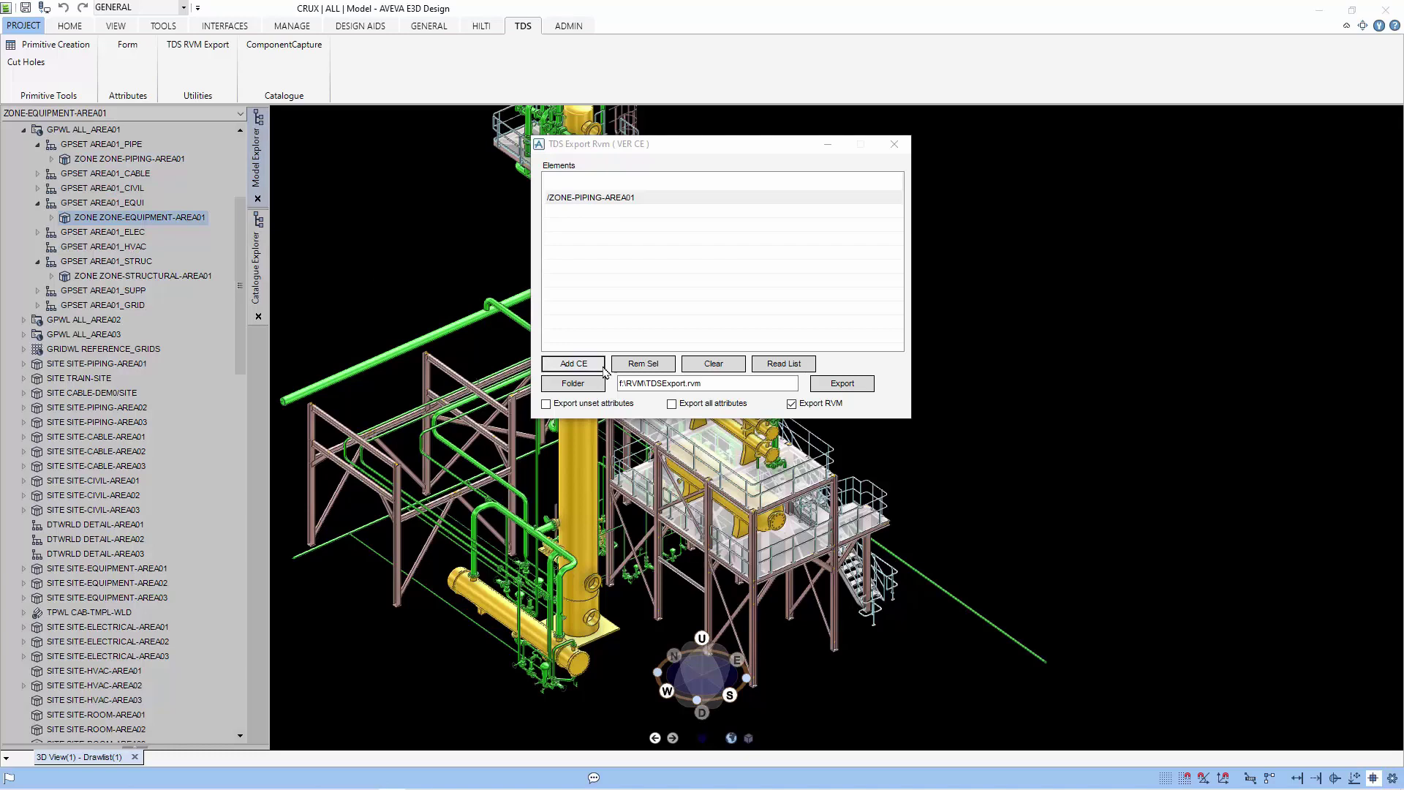
click(576, 363)
click(110, 275)
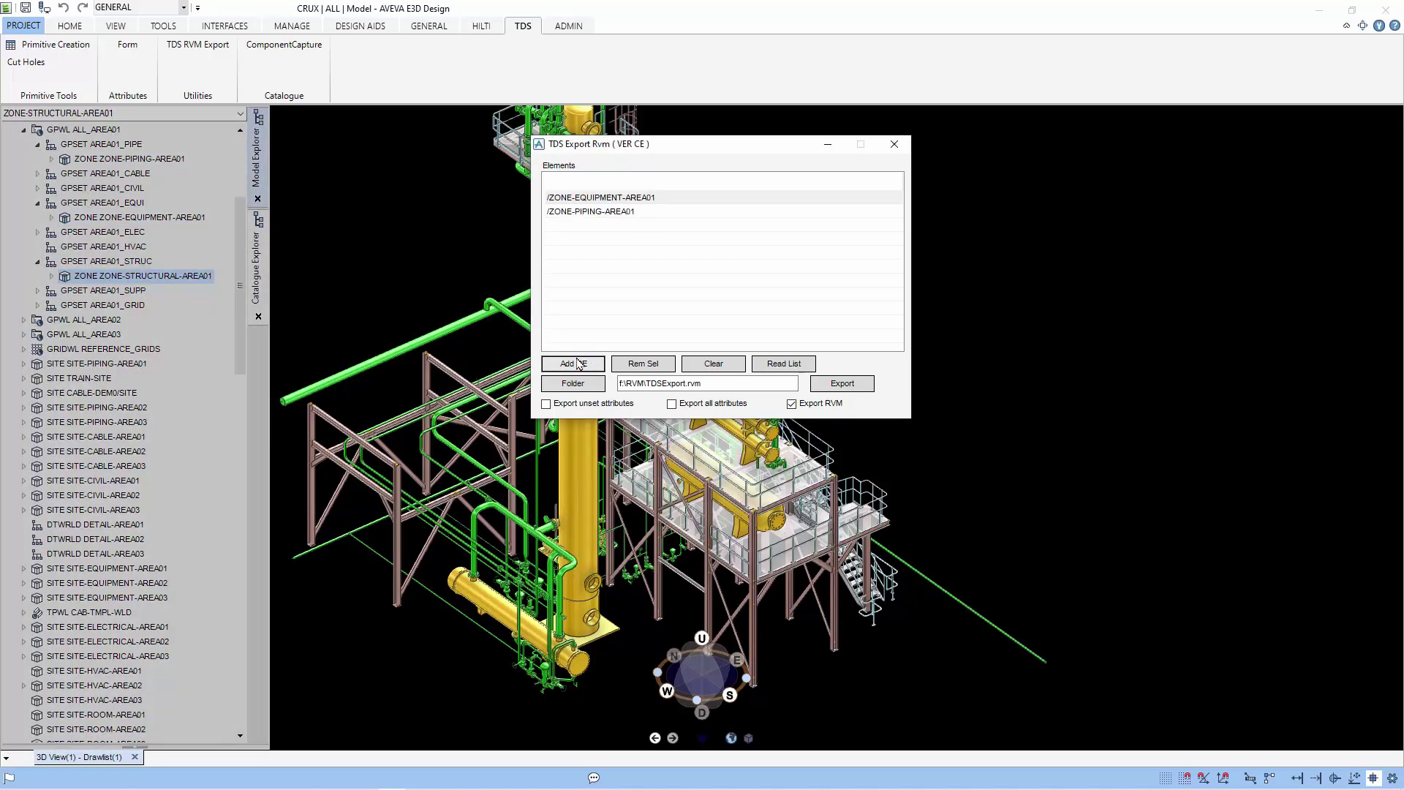
click(574, 363)
- Set the export file path to C:\RVM\EXP1.RVM and run the export
drag(748, 378, 618, 381)
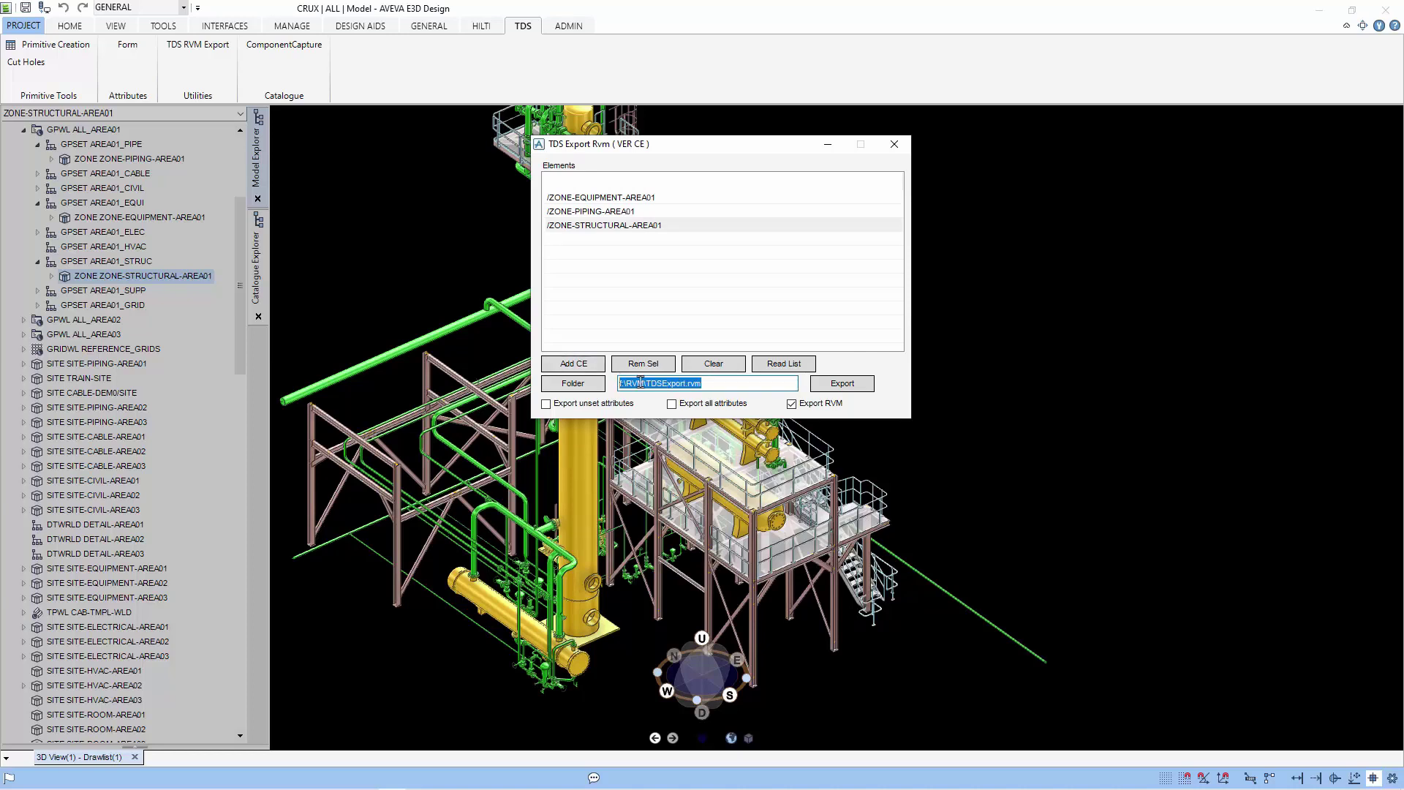
text(C:\RVM\EXP1.RVM)
click(822, 390)
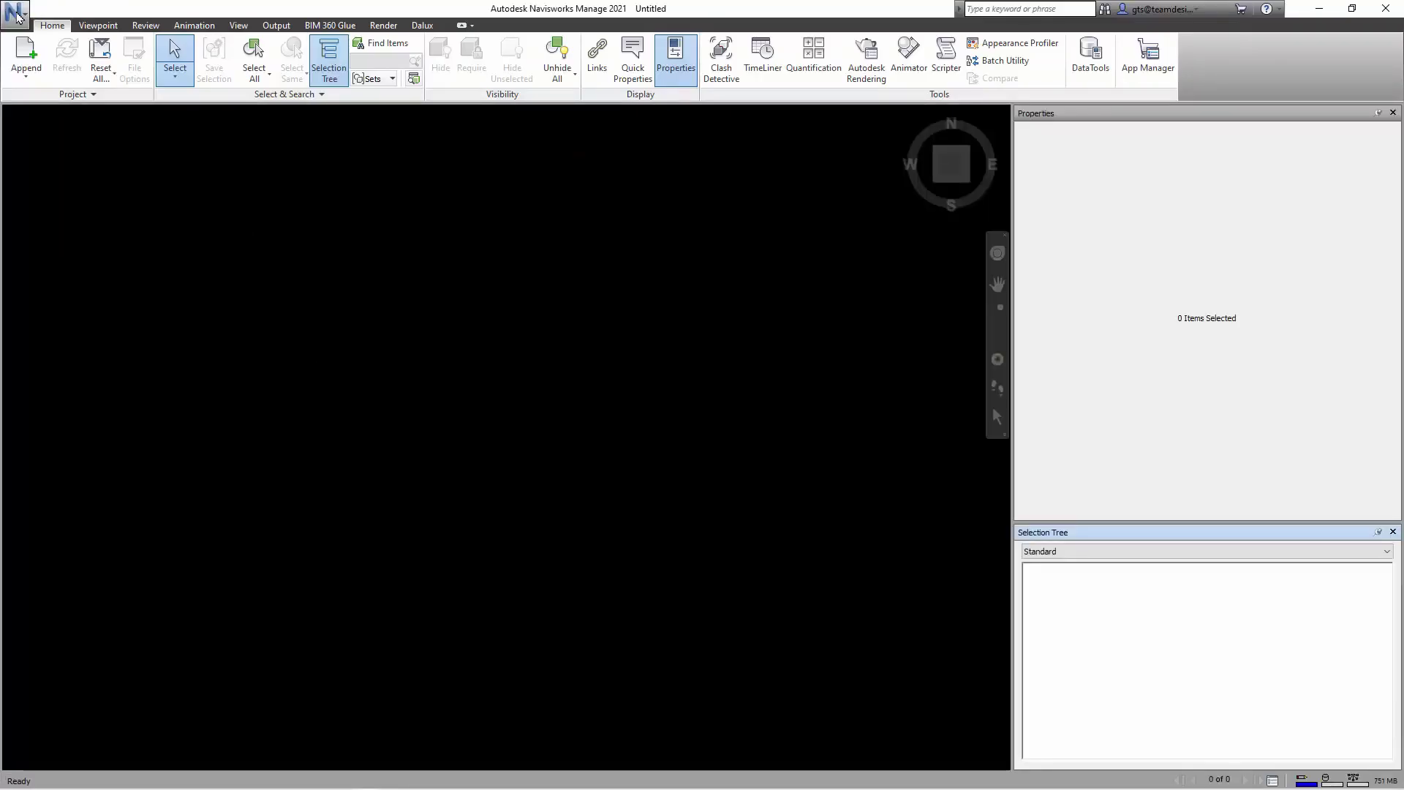
- In Navisworks Manage, open the exported model EXP1.RVM from the RVM folder
click(19, 15)
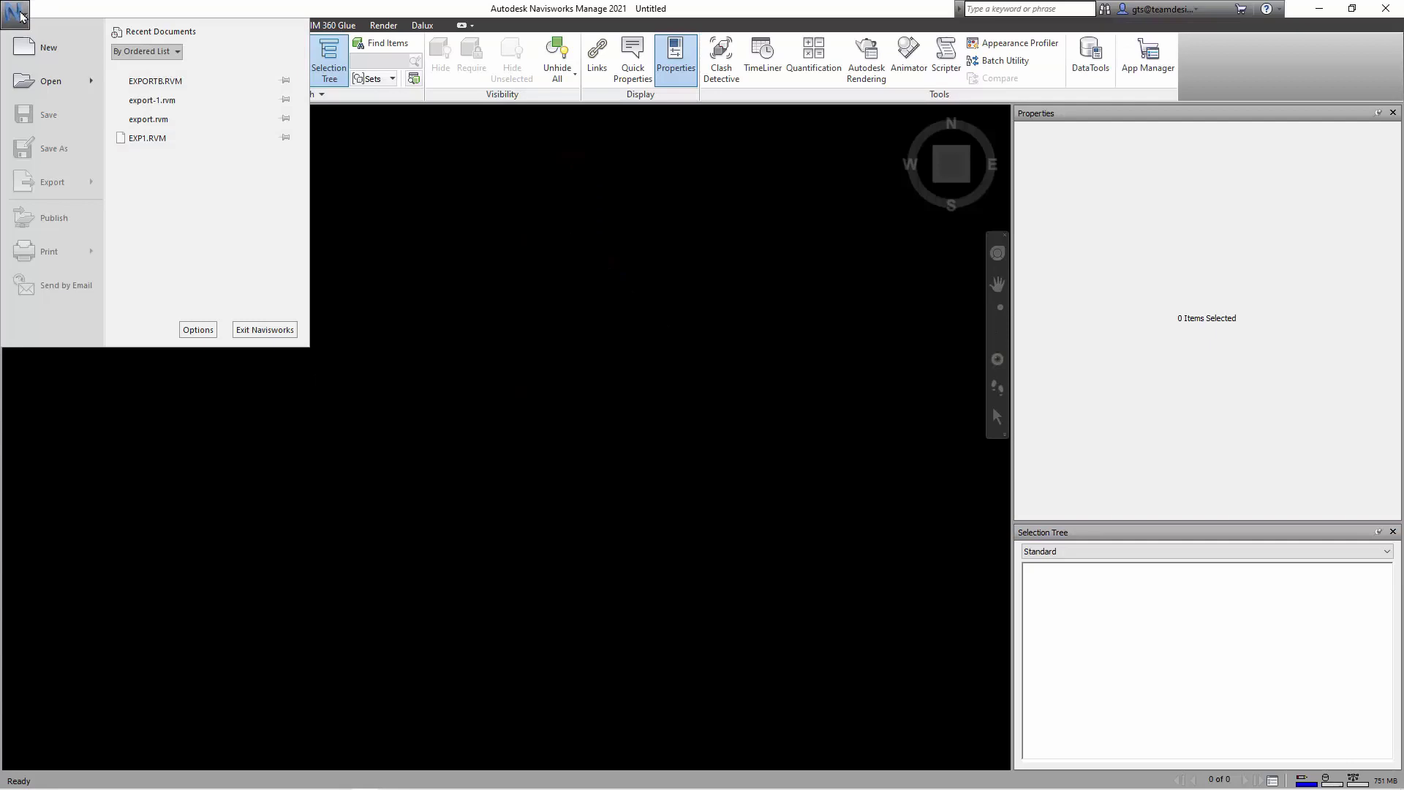
click(38, 80)
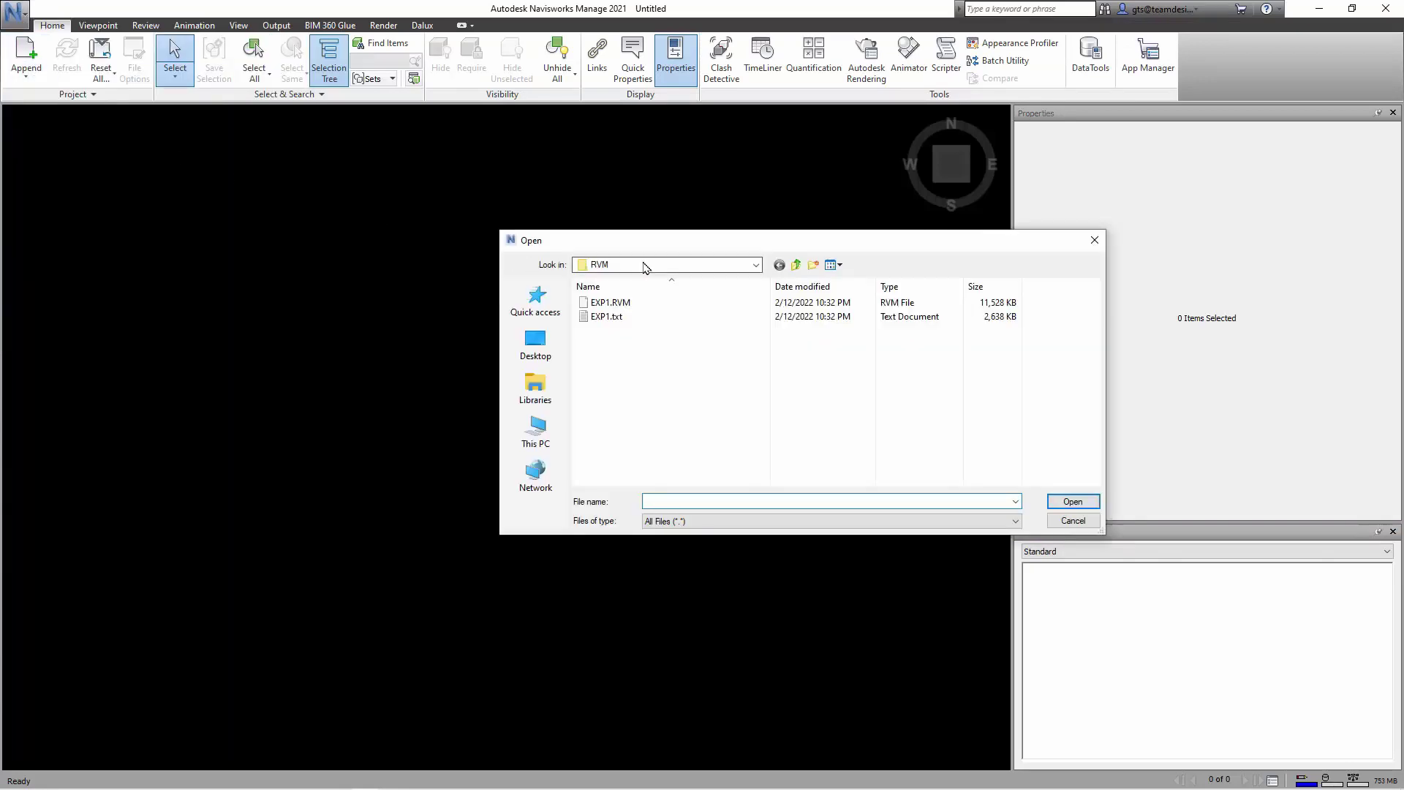
double_click(640, 302)
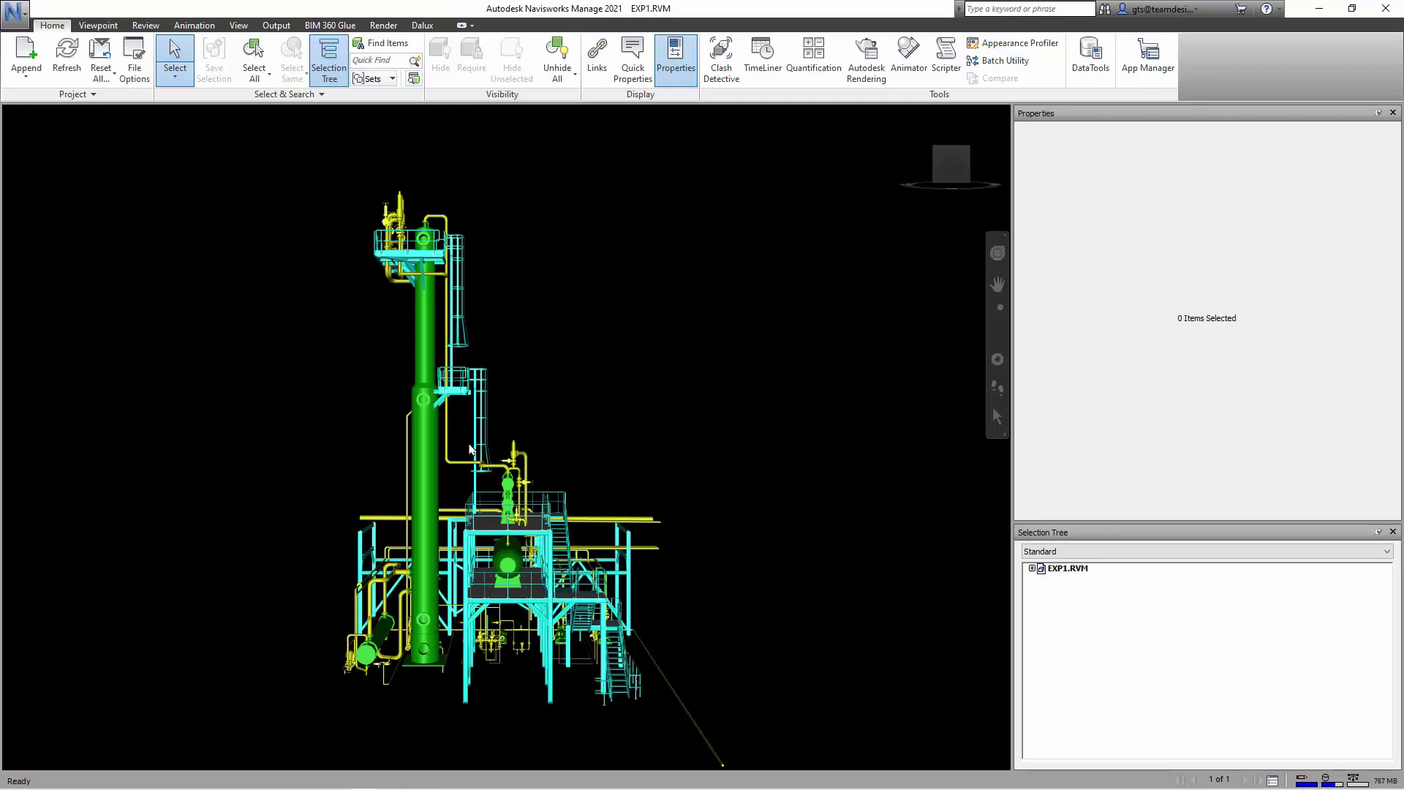
- Examine the PDMS properties of a pipe rack beam, then of elbows and a tee in branch /200-A-40/B1
shift+middle_drag(470, 449, 637, 512)
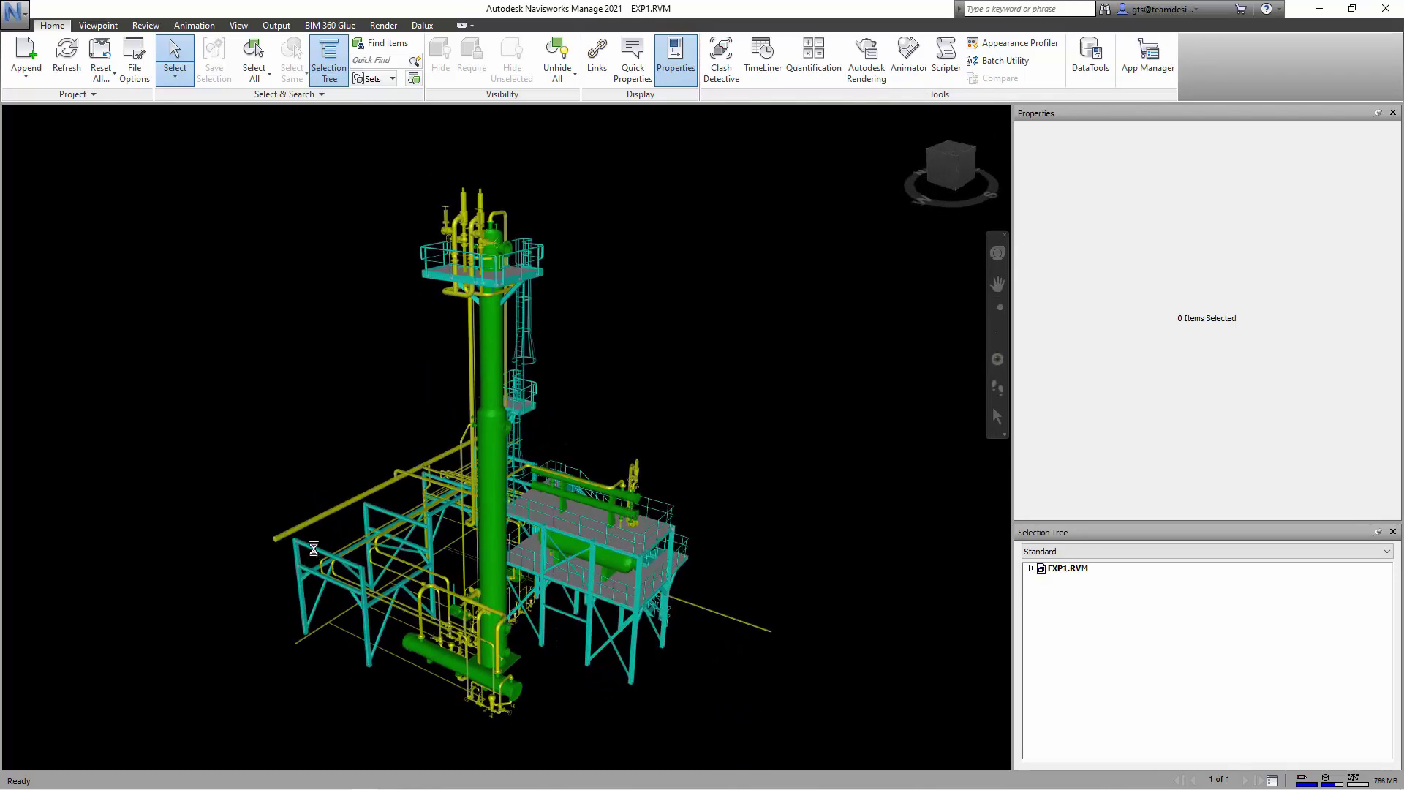
click(314, 549)
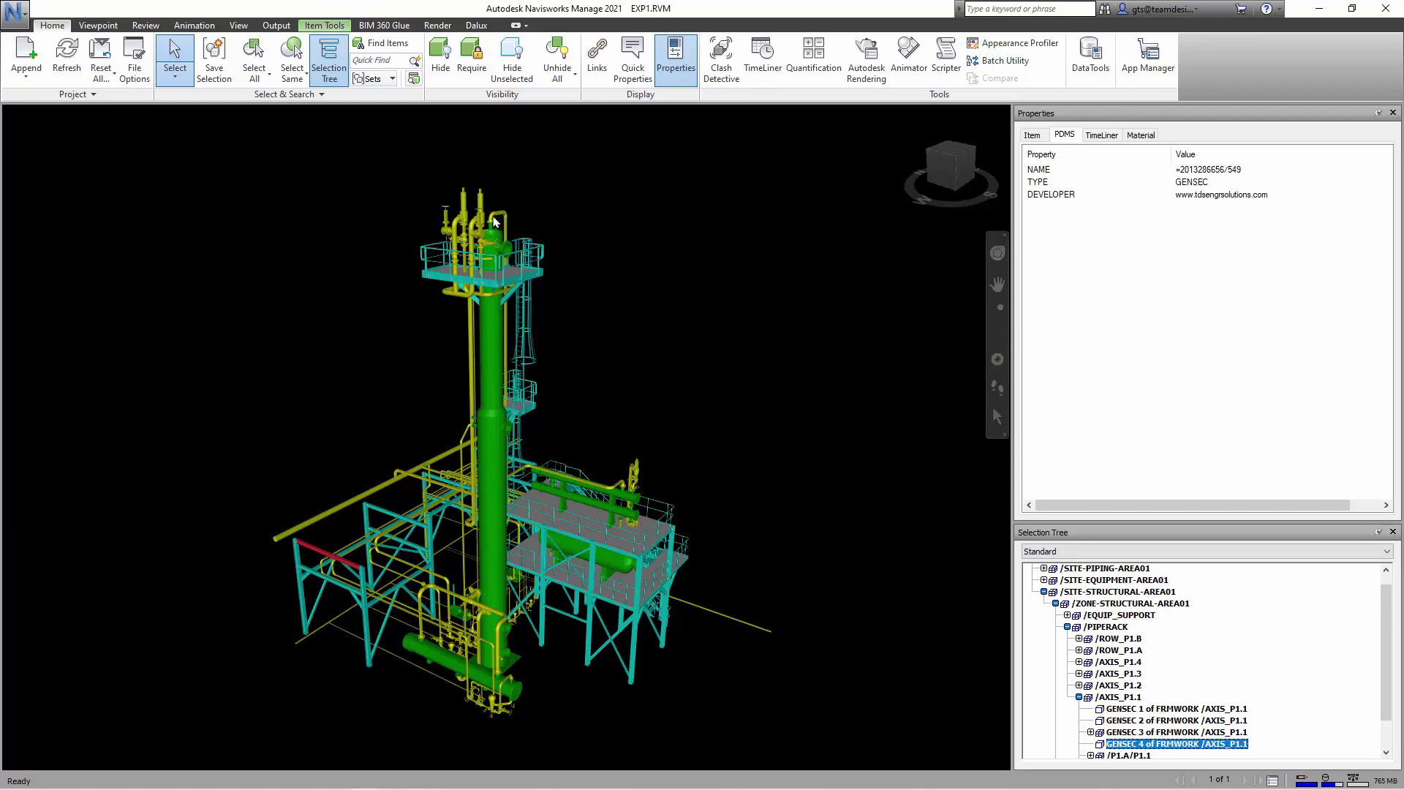
key(Escape)
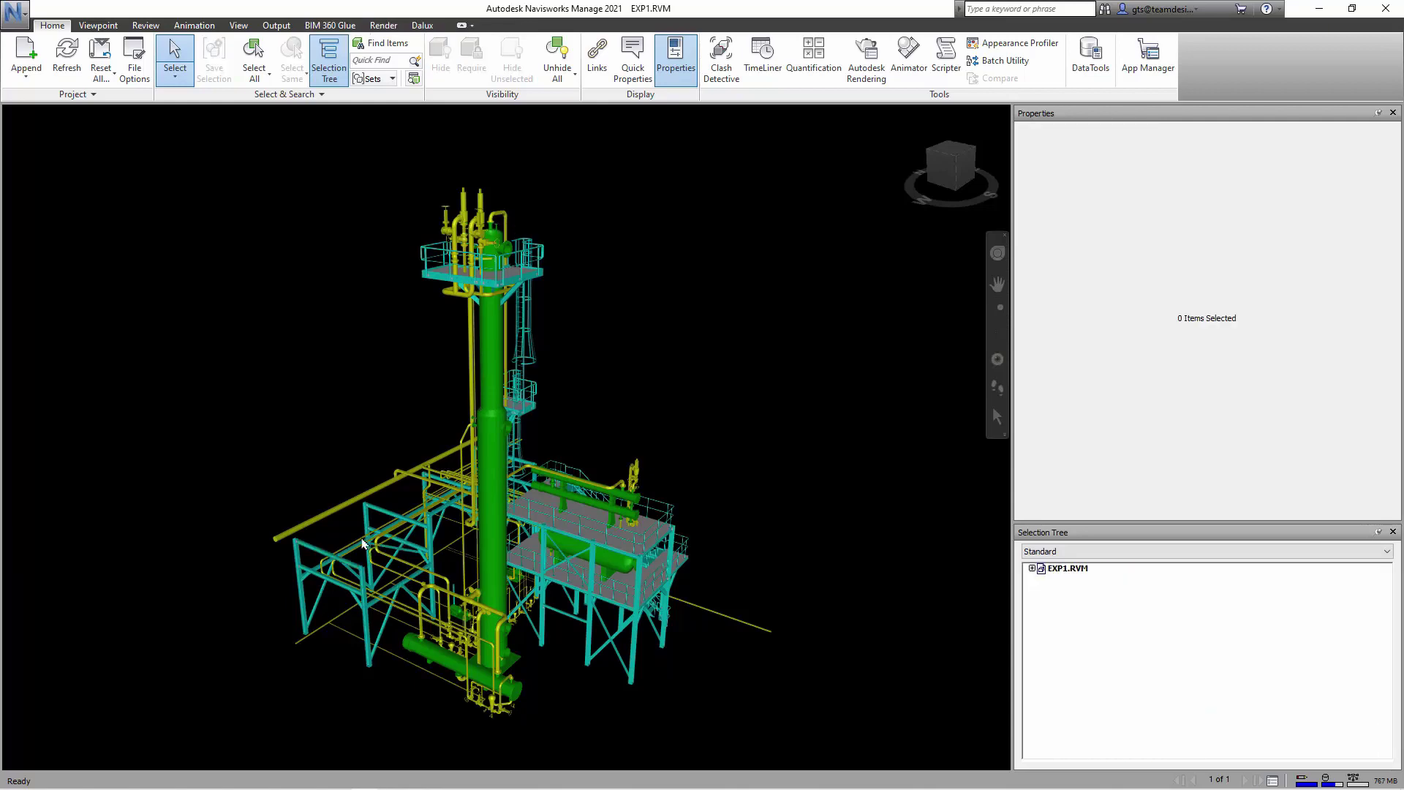
scroll(395, 466, up, 5)
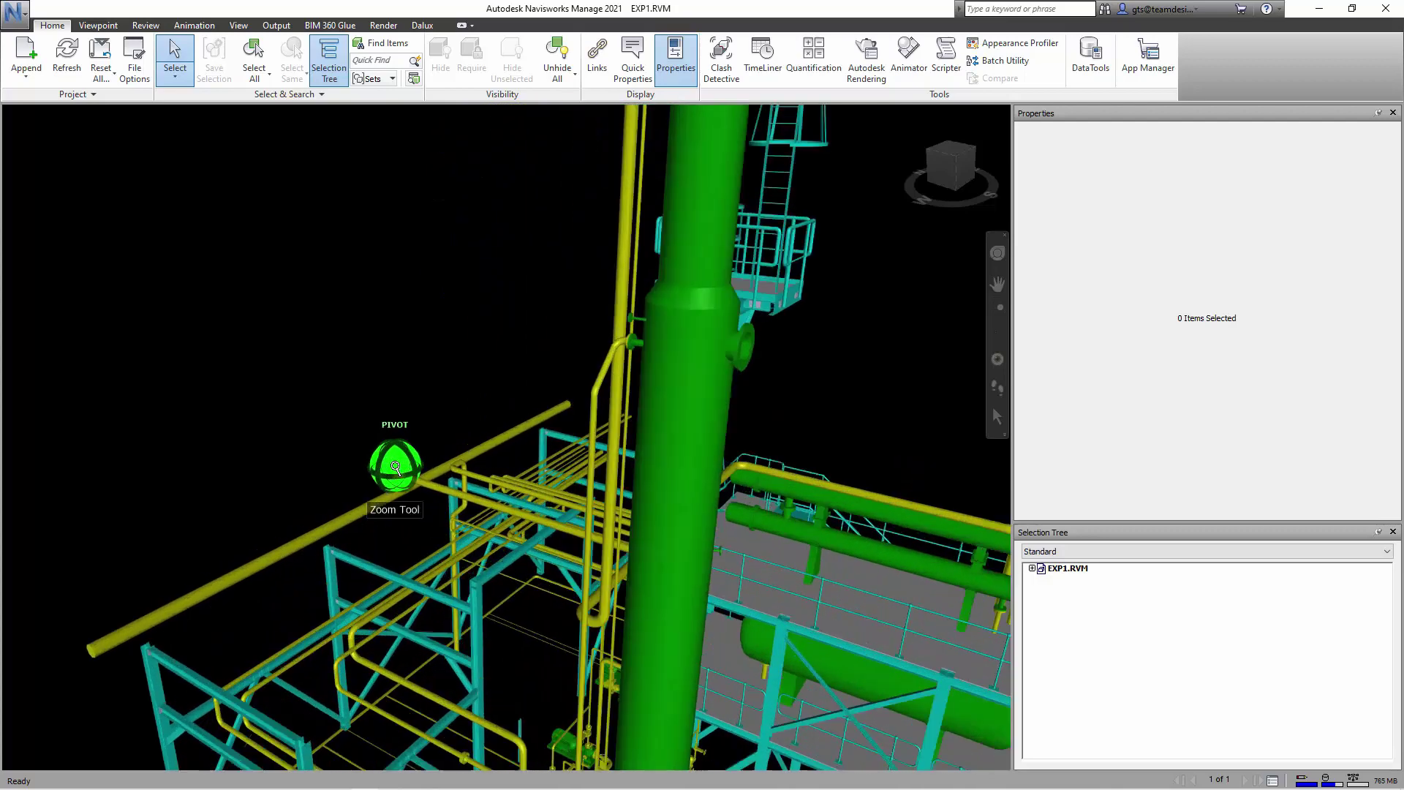
scroll(396, 467, up, 2)
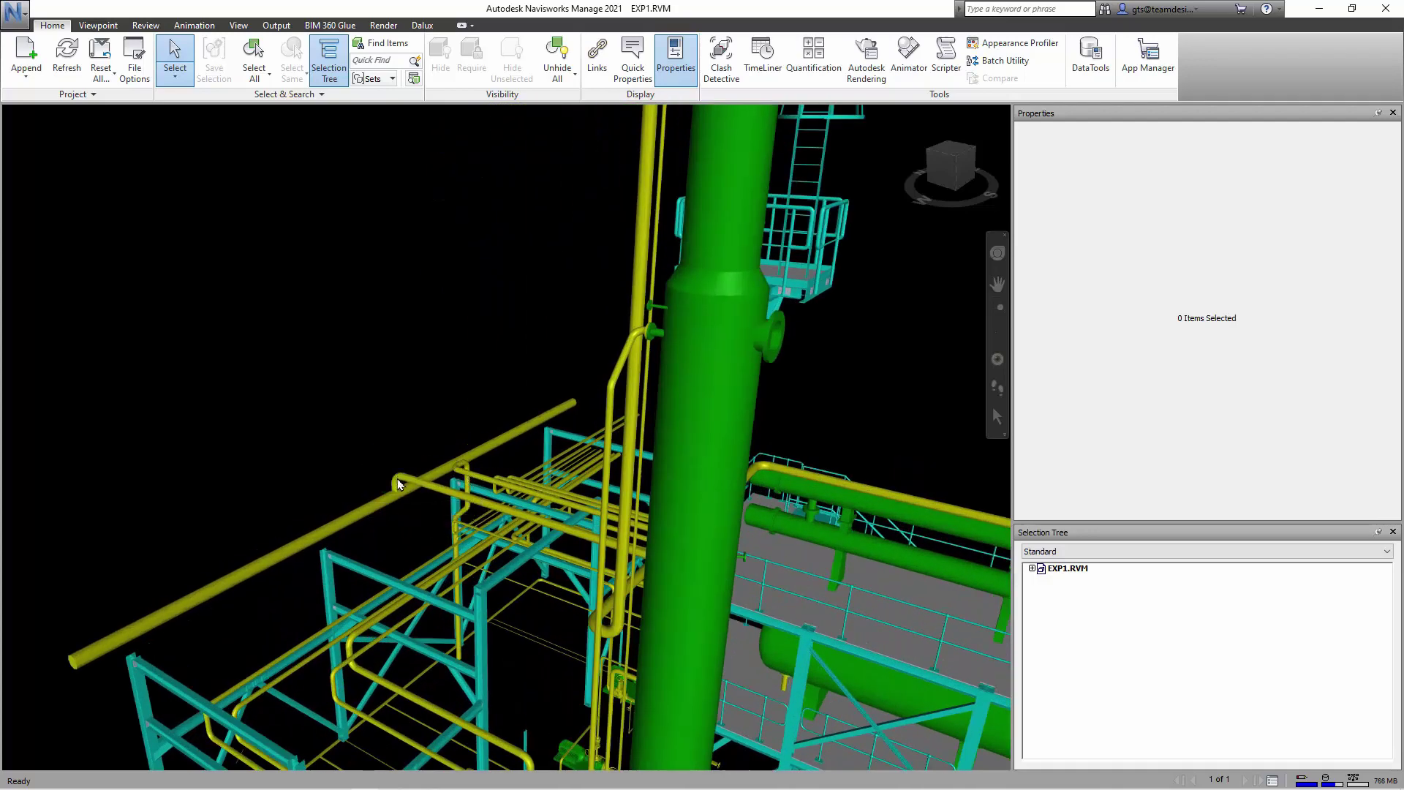
click(398, 484)
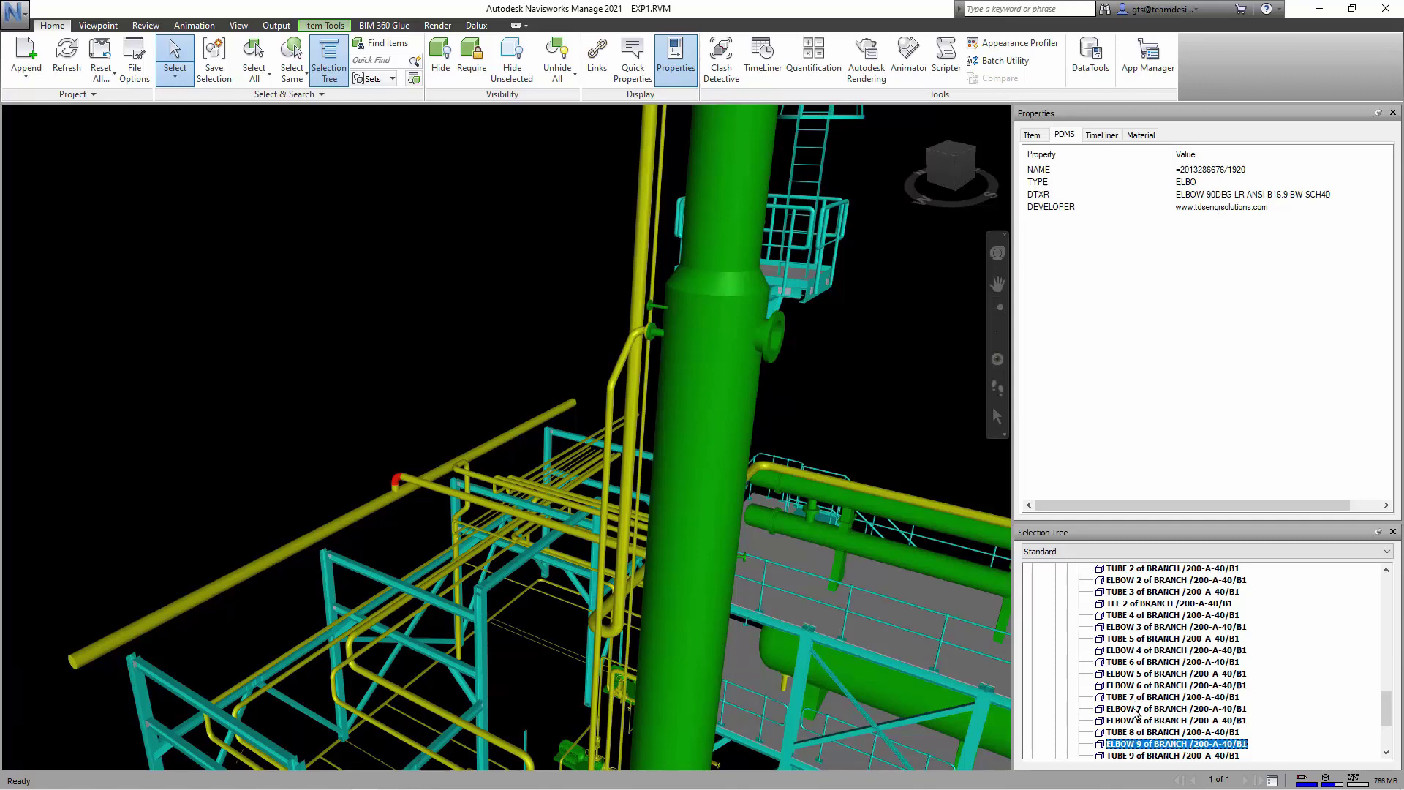
click(1136, 710)
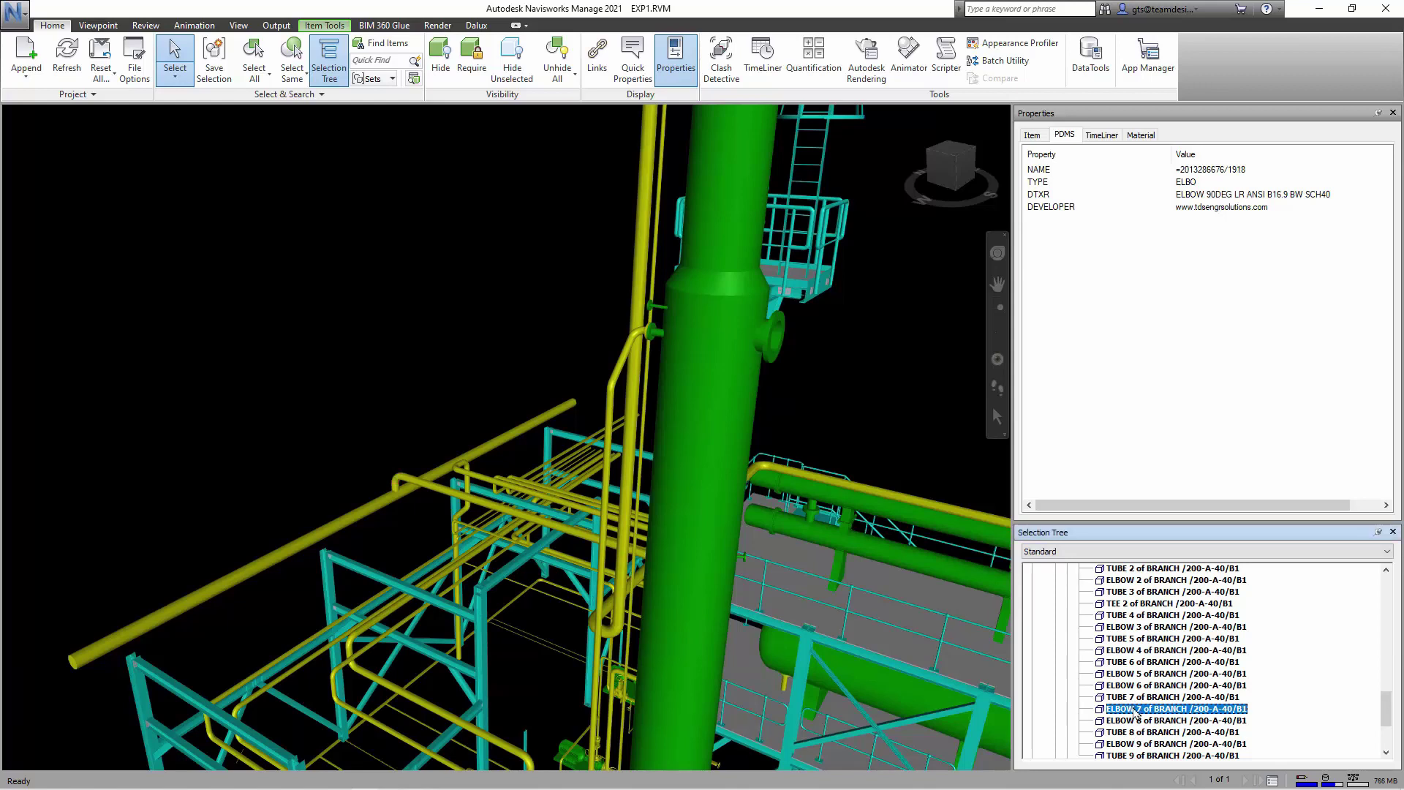
click(1135, 606)
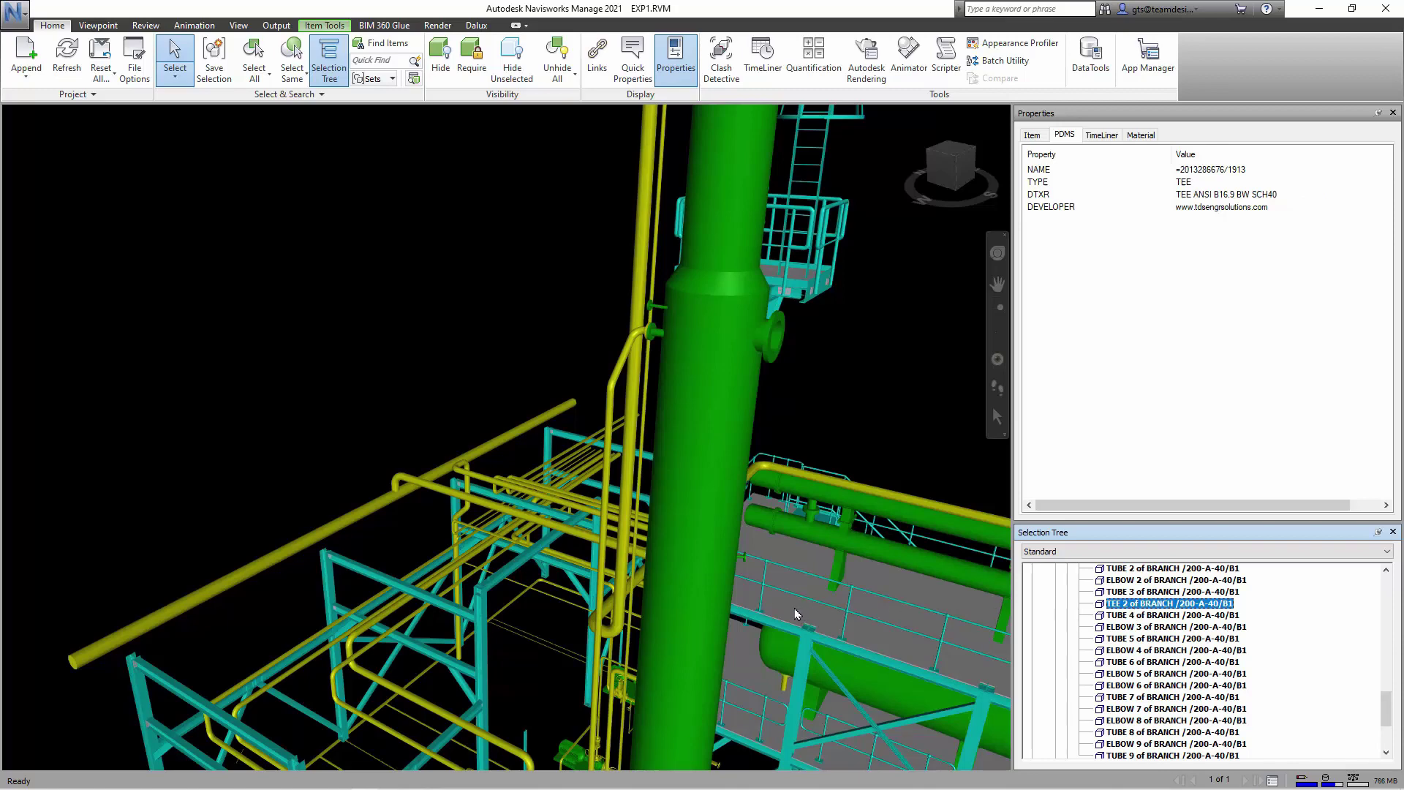
- In Notepad++, add the attributes CUTL and GWEI on new lines below DTXR in tdsexportatt.pmldat
key(alt+Tab)
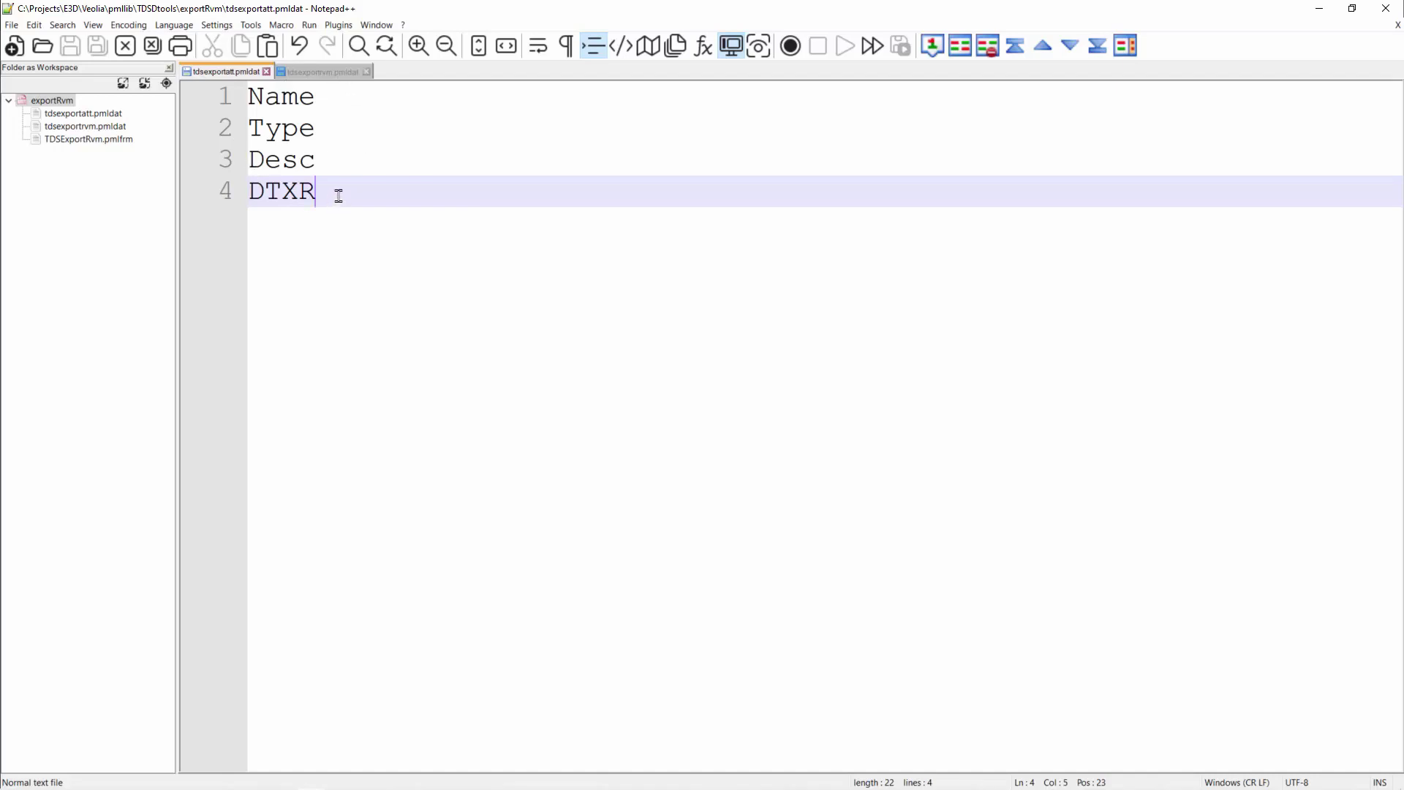
key(Return)
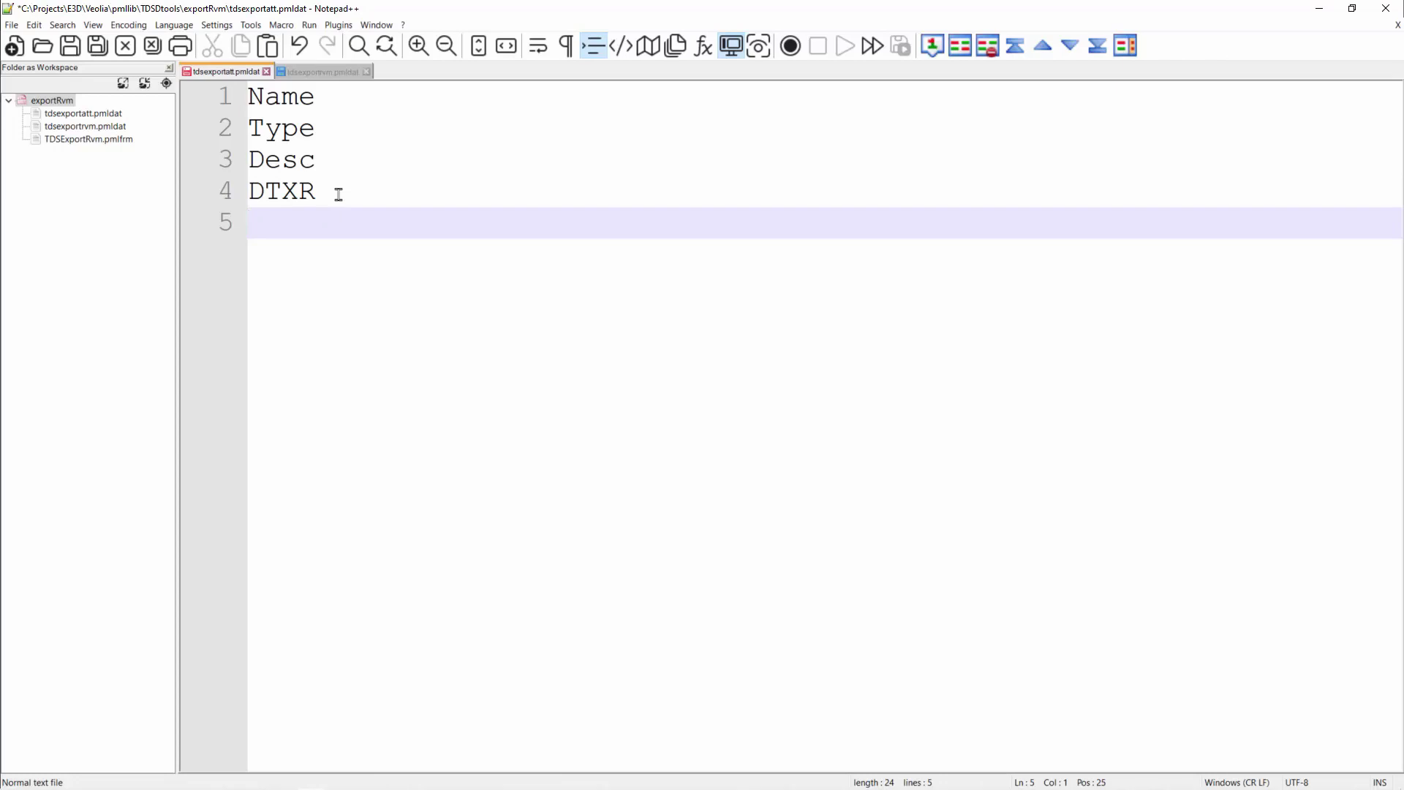
text(cut1)
key(BackSpace)
key(BackSpace)
key(BackSpace)
key(BackSpace)
text(CUTL)
key(Return)
text(G)
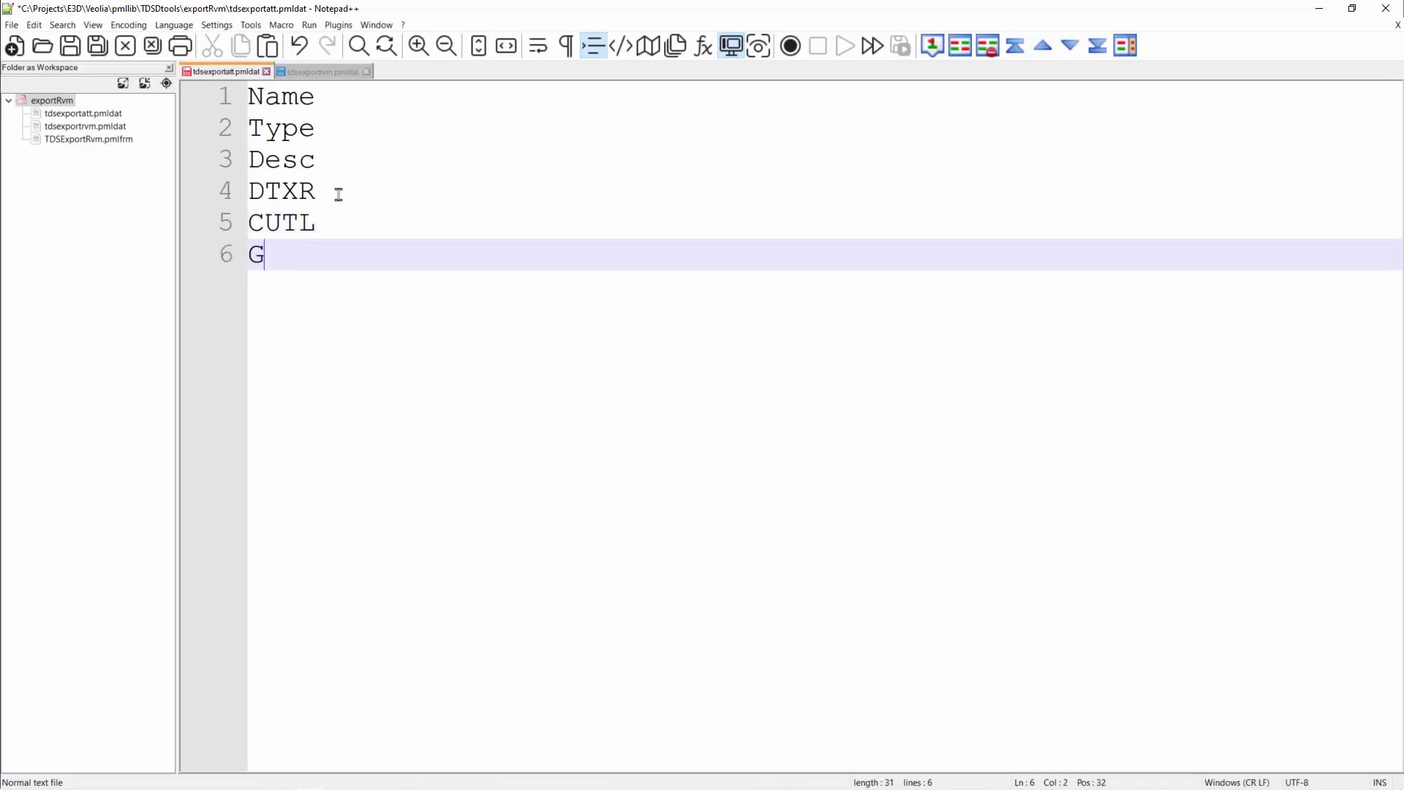
text(WEI)
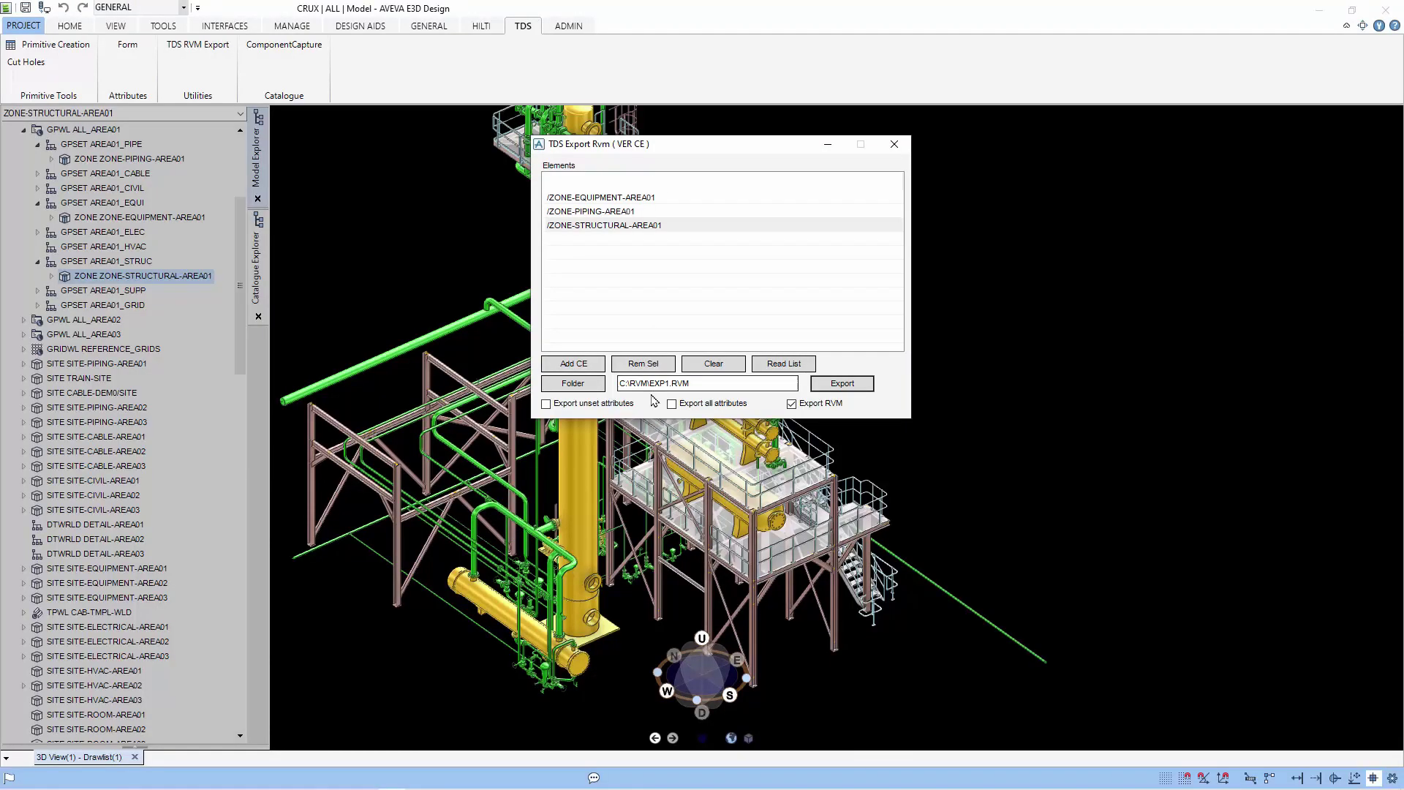
- Back in AVEVA E3D, change the export path to C:\RVM\EXP2.RVM and export the same three zones again
click(698, 383)
key(BackSpace)
key(BackSpace)
key(BackSpace)
key(BackSpace)
key(BackSpace)
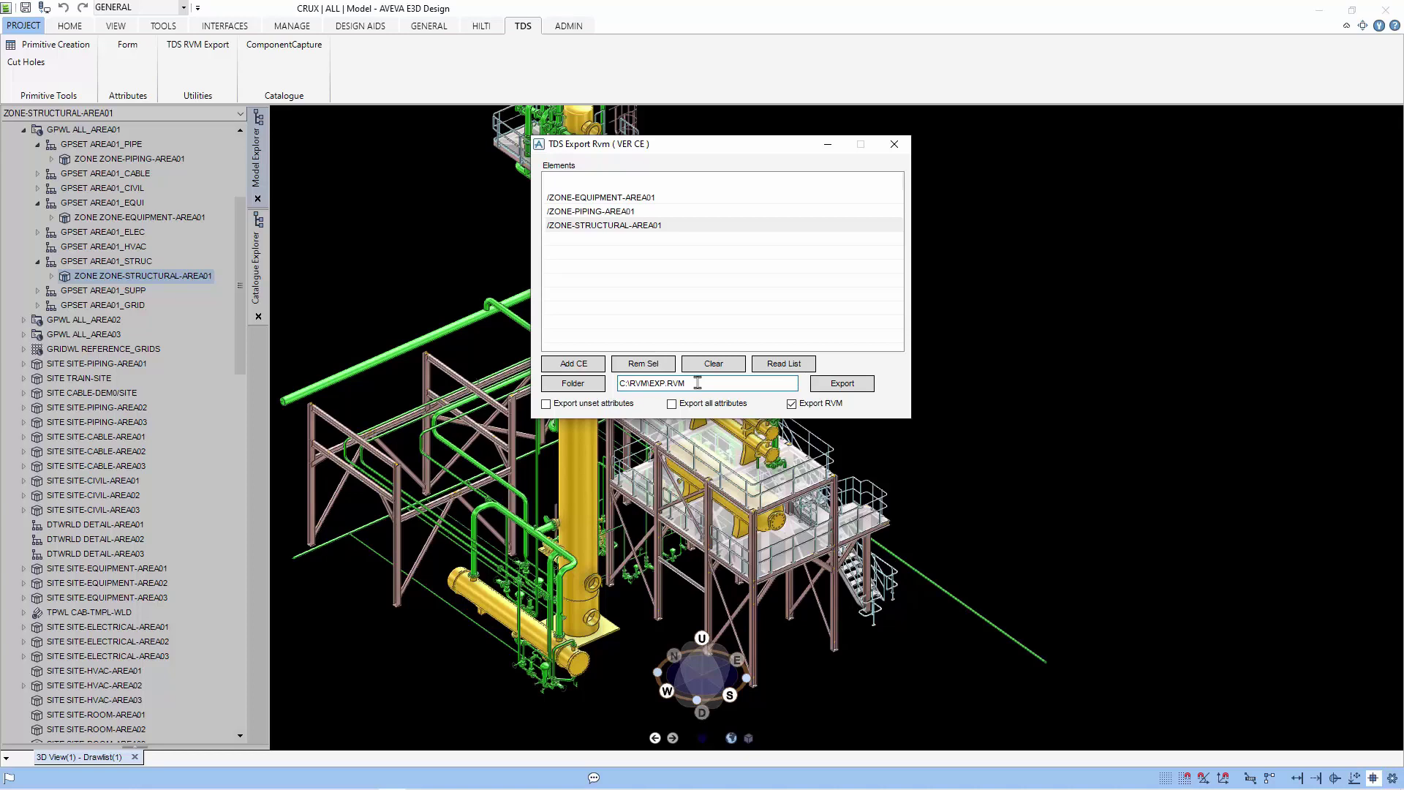
text(2.RVM)
click(845, 384)
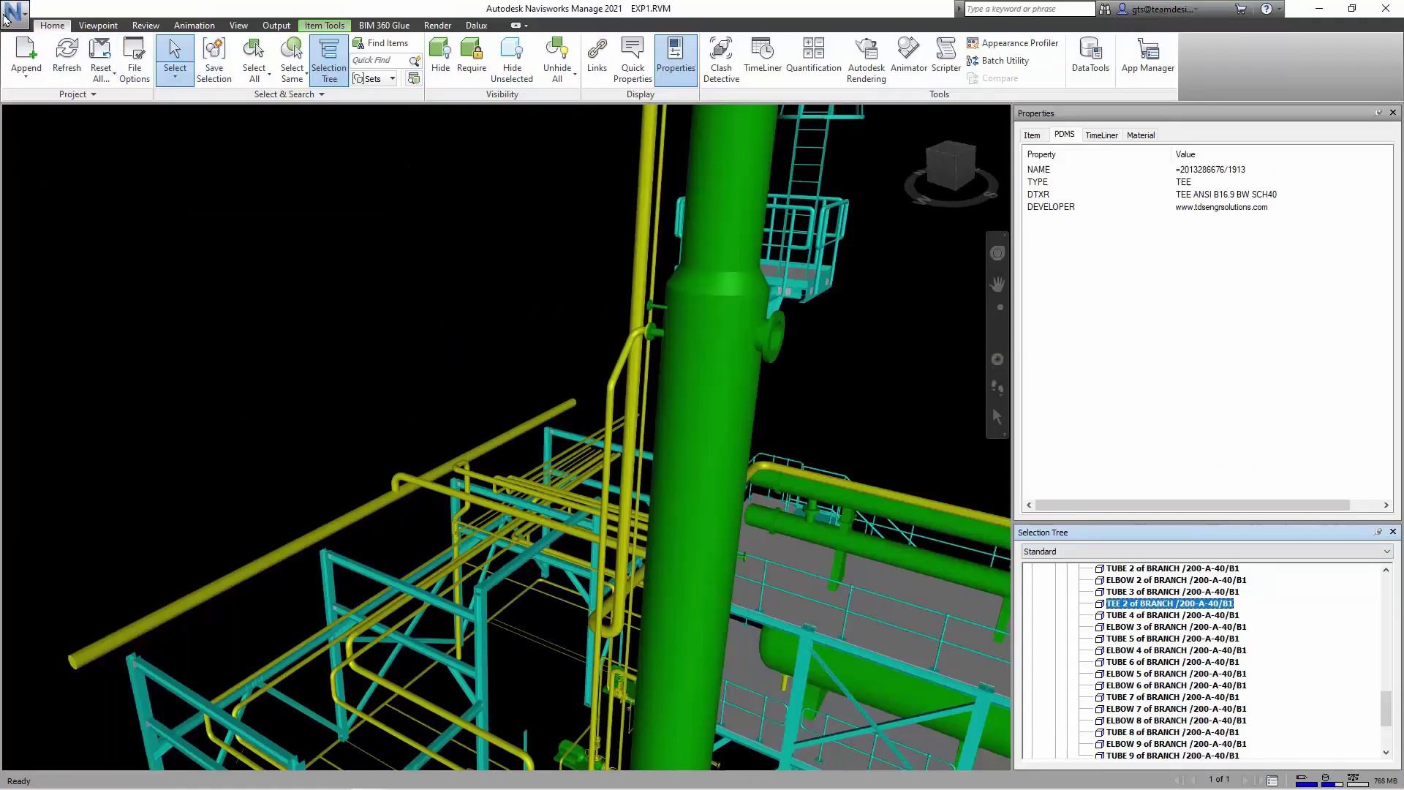
- Switch to Navisworks Manage and open the new export EXP2.RVM
click(26, 16)
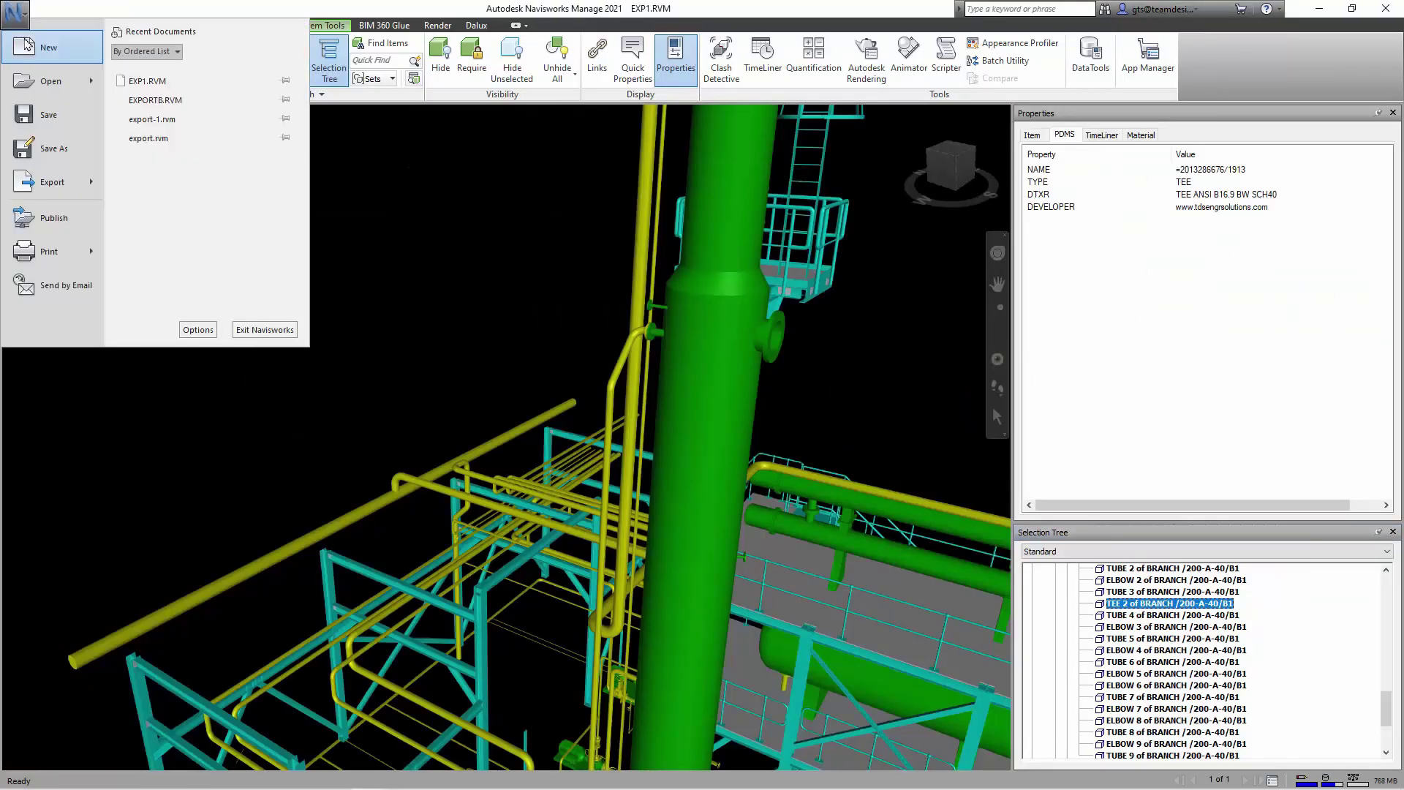
click(34, 83)
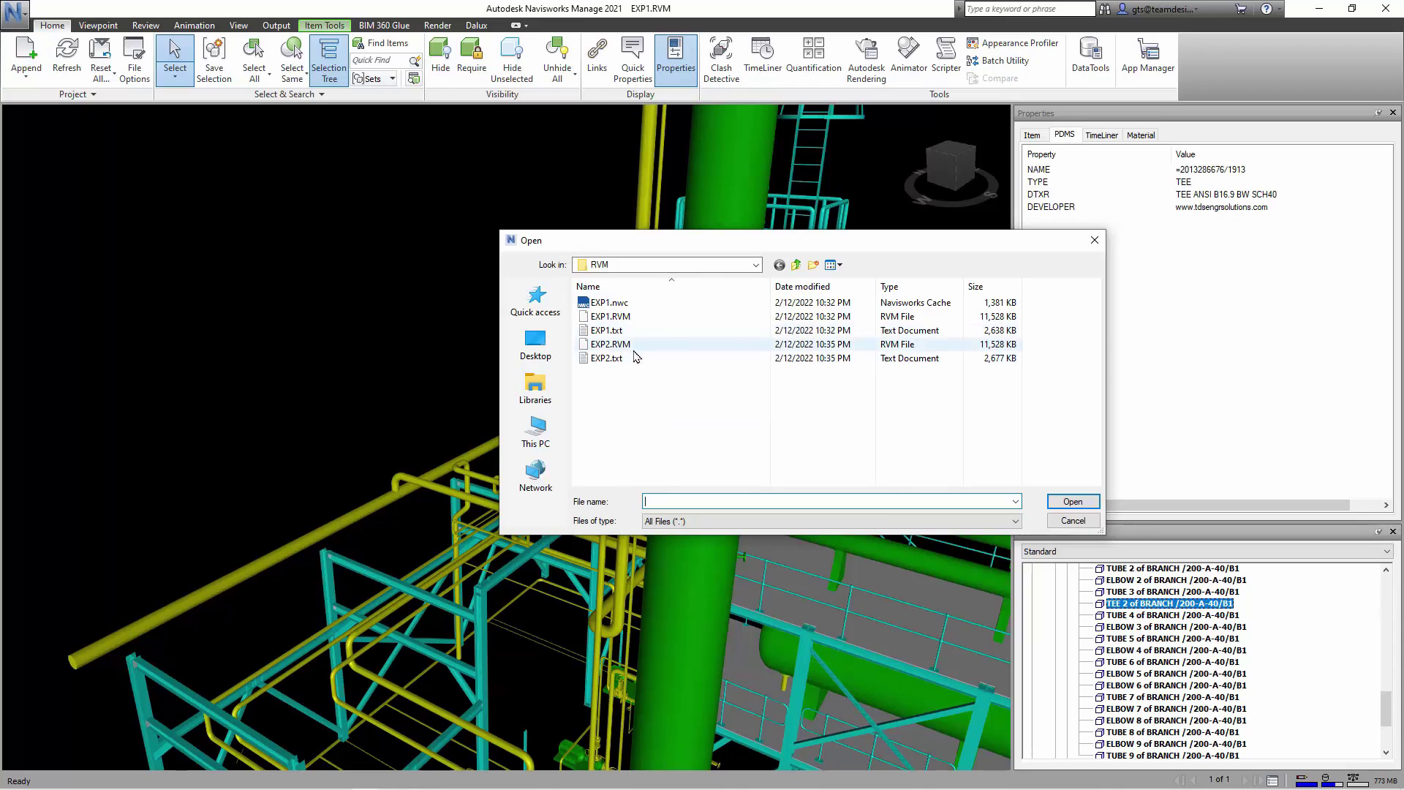
click(638, 345)
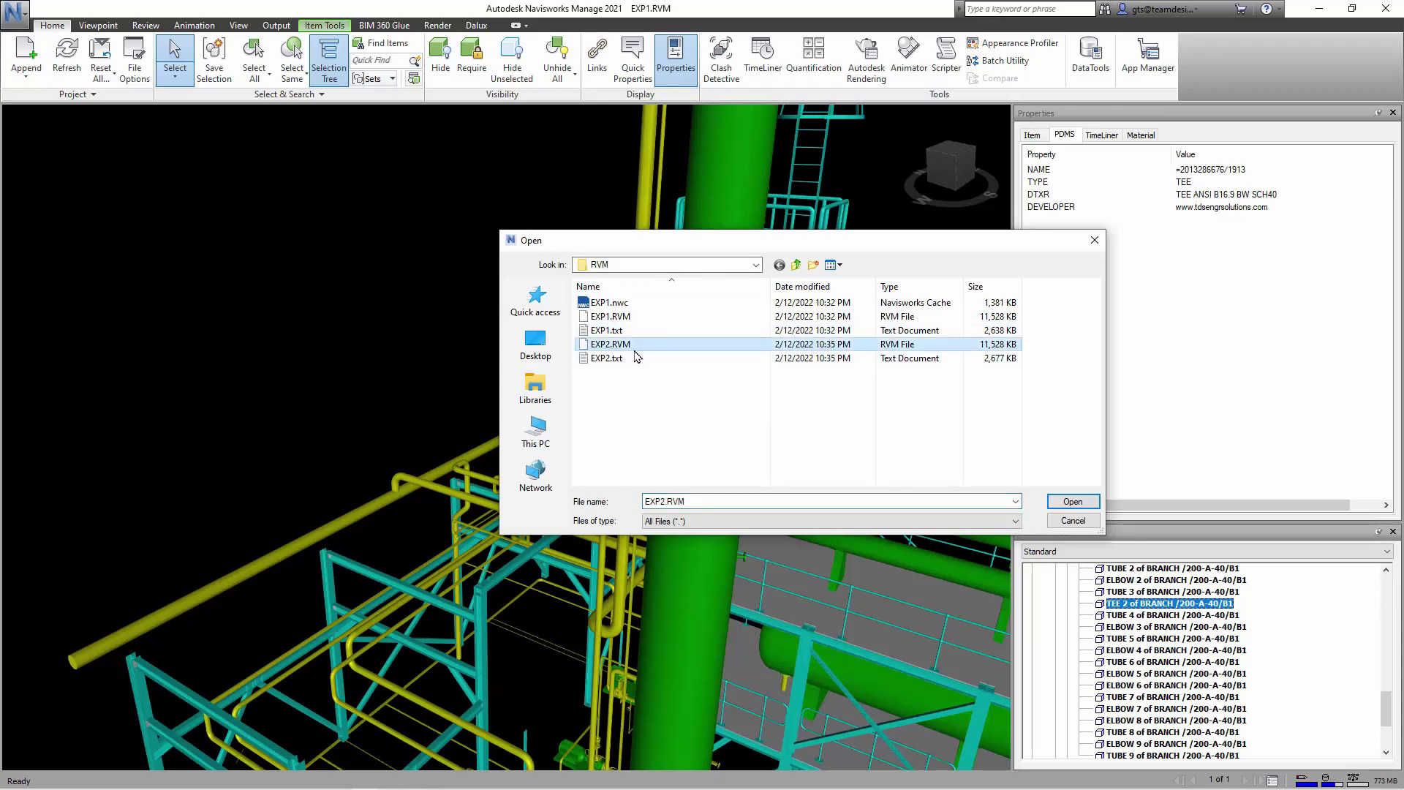
click(1083, 504)
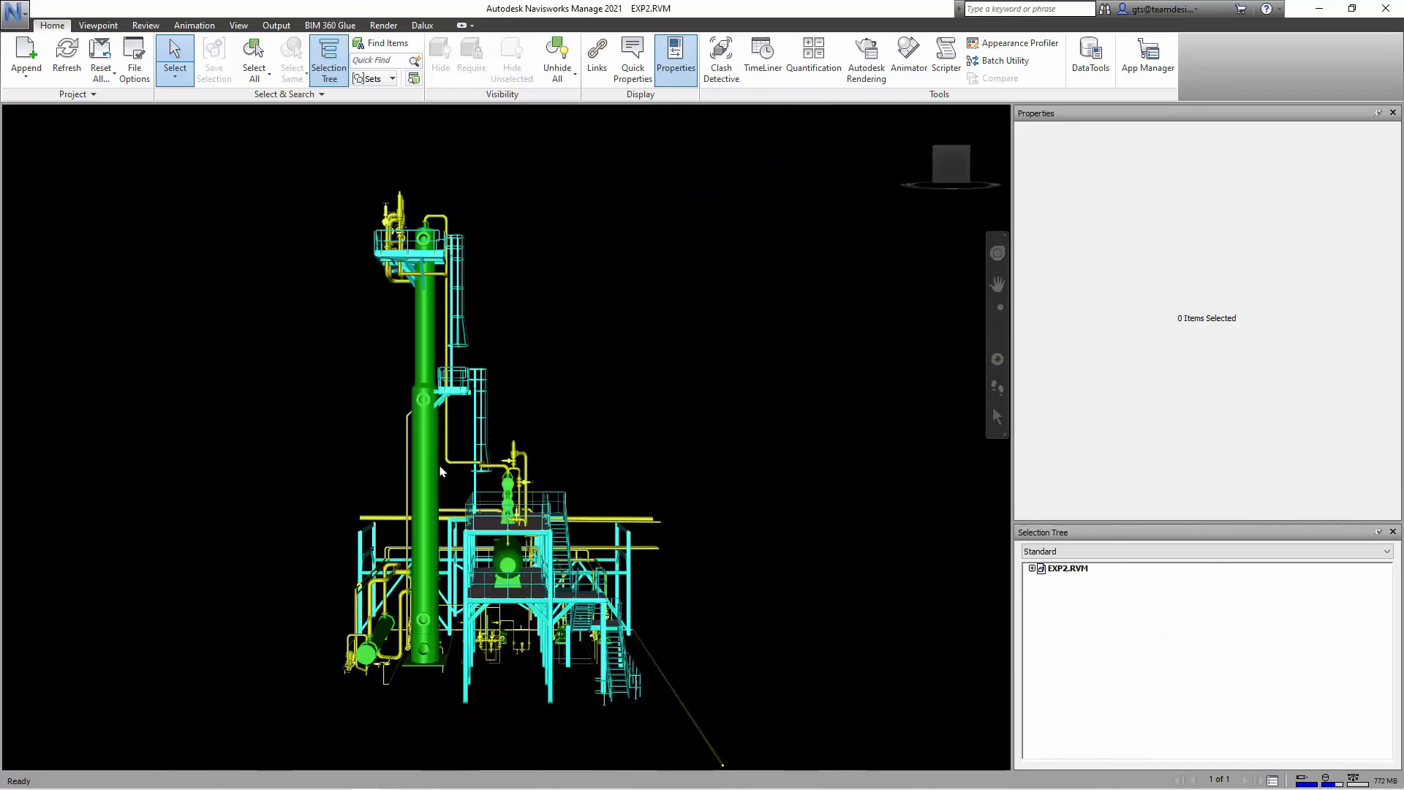
- Examine the PDMS properties of the equipment structure's column /ES.A/ES.1 and of its upper beam
middle_drag(551, 563, 626, 594)
scroll(605, 642, up, 3)
scroll(604, 642, up, 5)
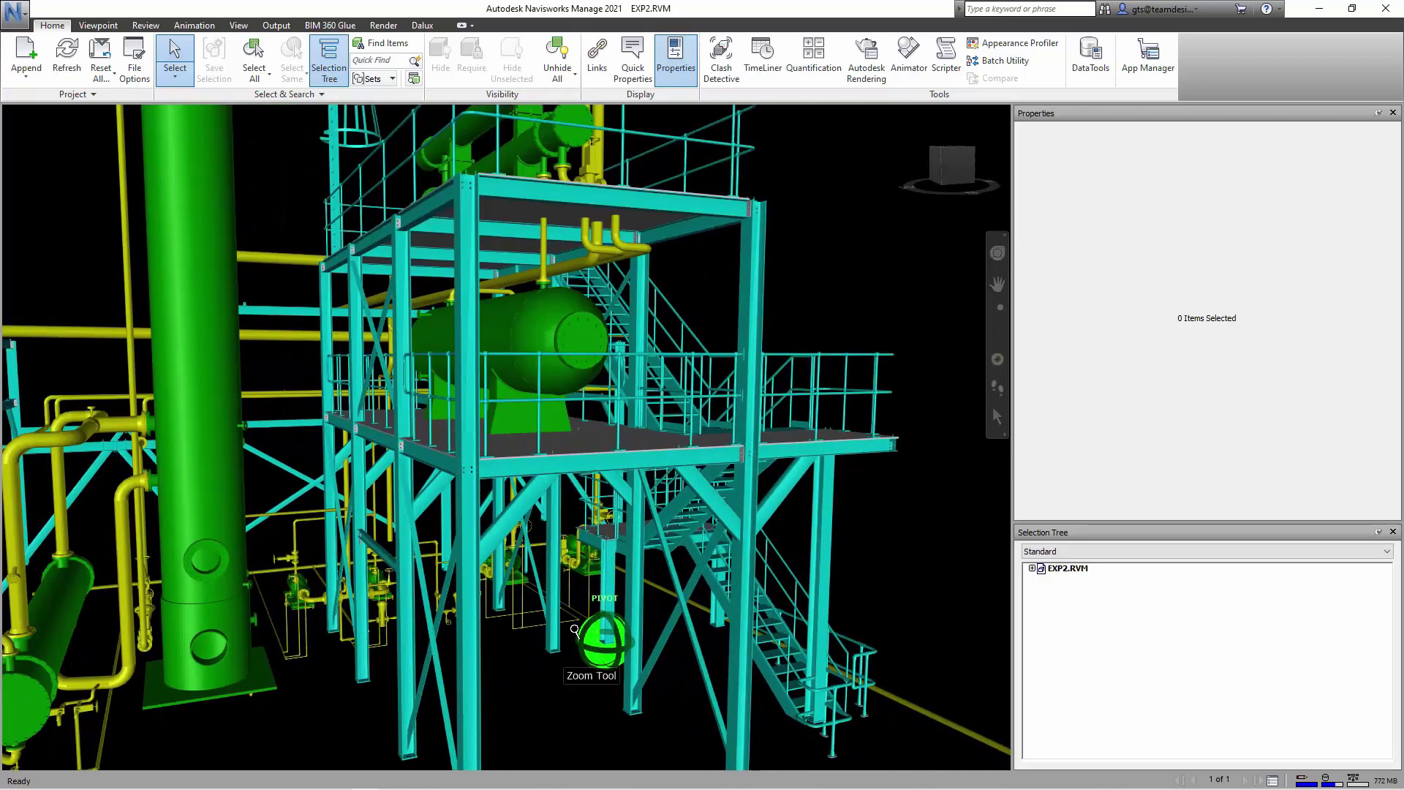
click(475, 619)
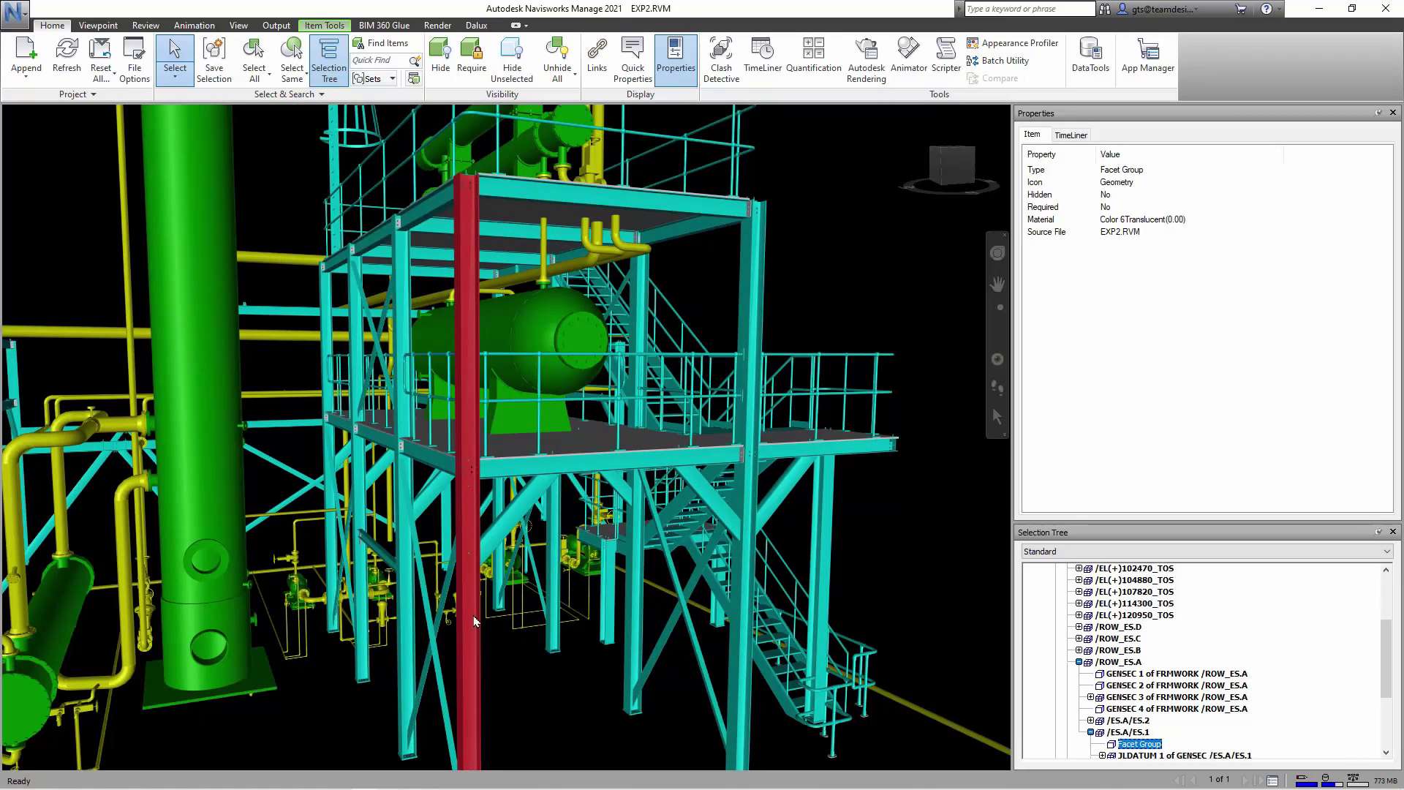
click(1128, 732)
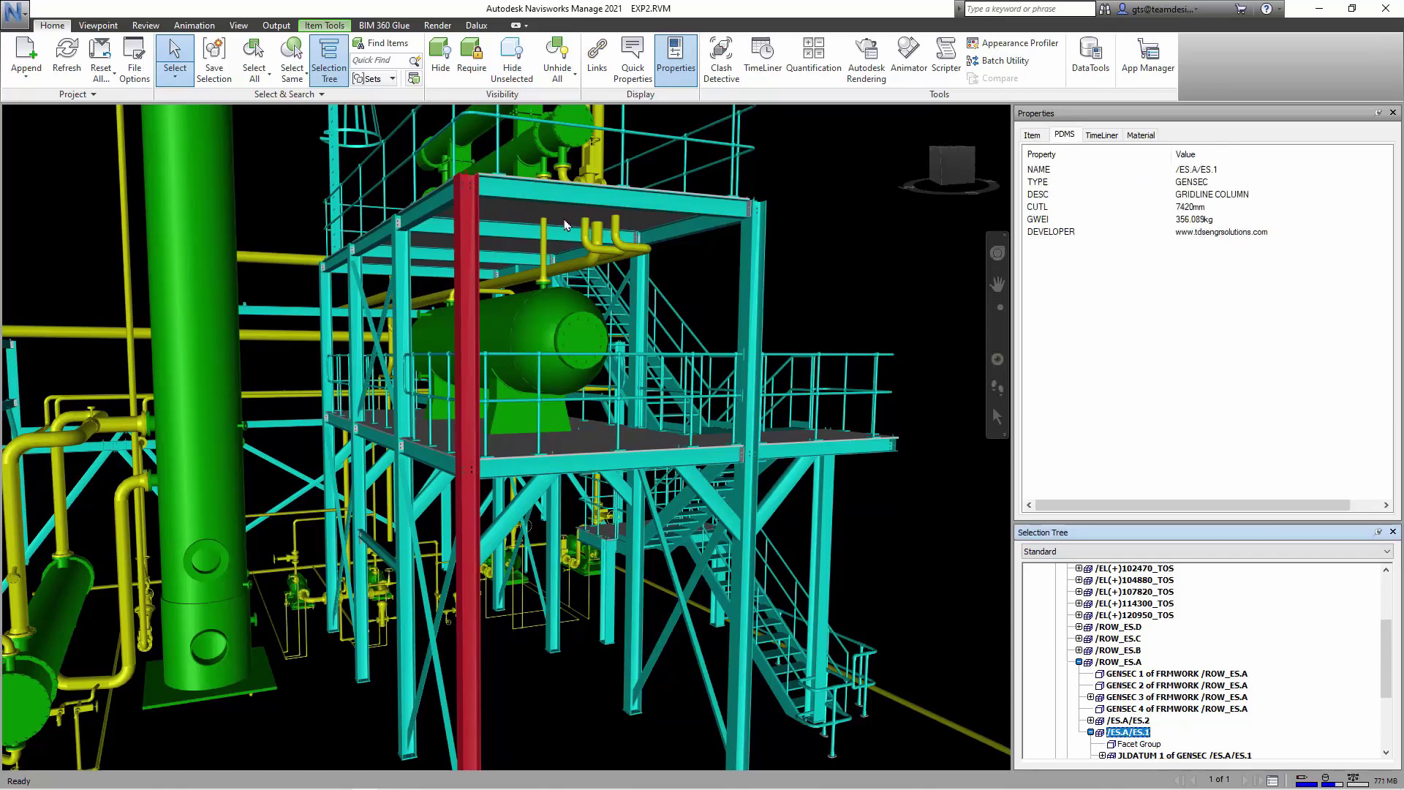
click(585, 202)
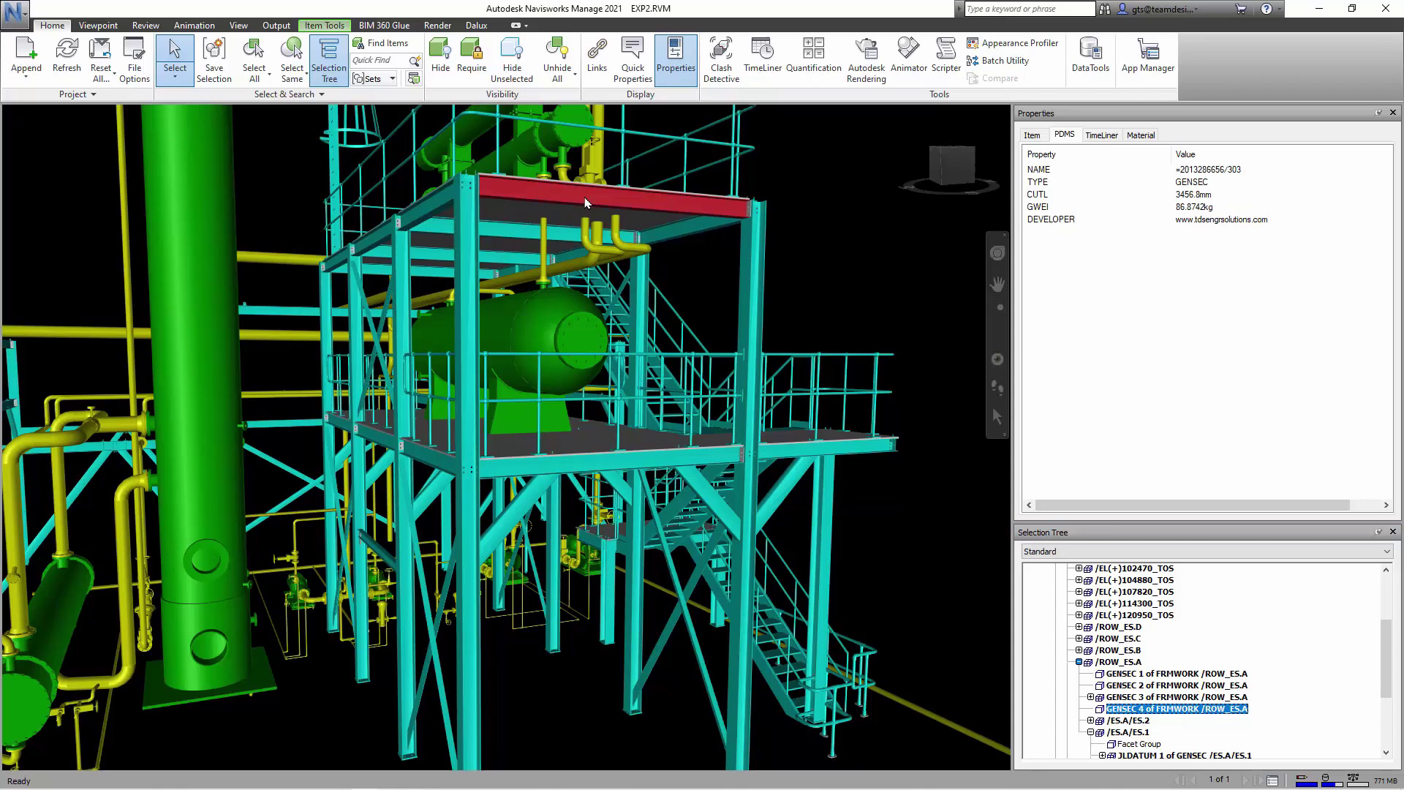
- Examine the PDMS properties of two pipe elbows above the horizontal vessel, in branches /250-B-5/B1 and /100-C-12/B1
shift+middle_drag(92, 427, 181, 479)
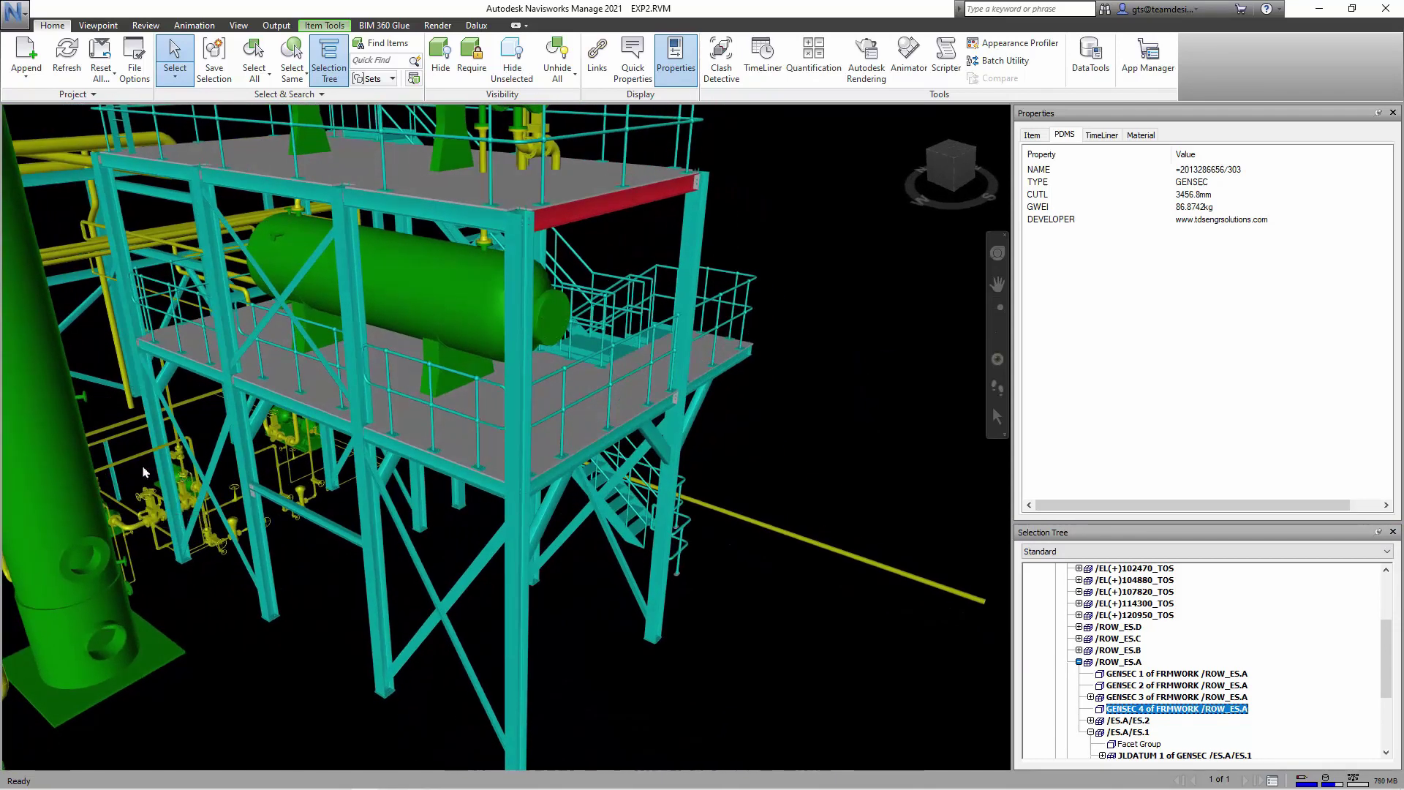
scroll(297, 454, up, 6)
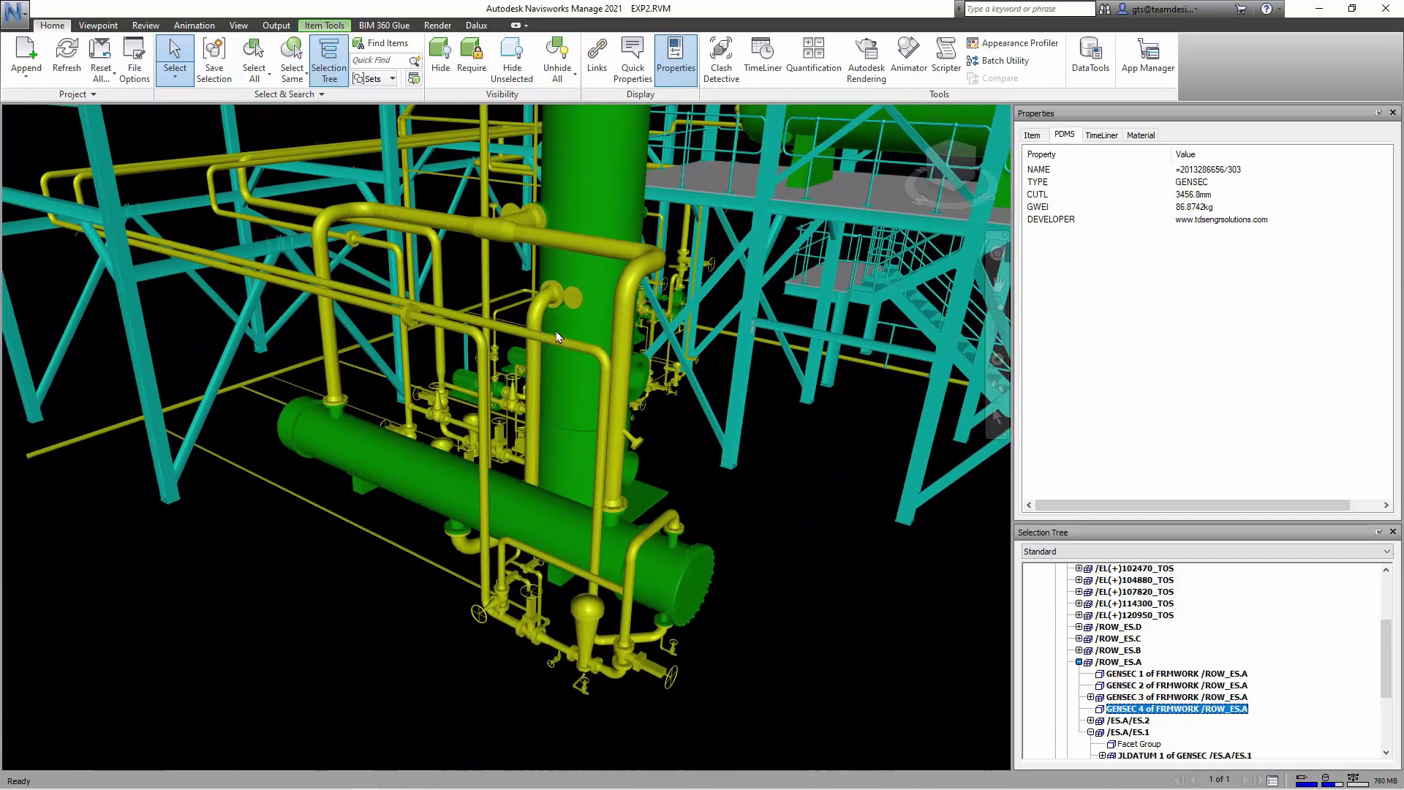
click(636, 283)
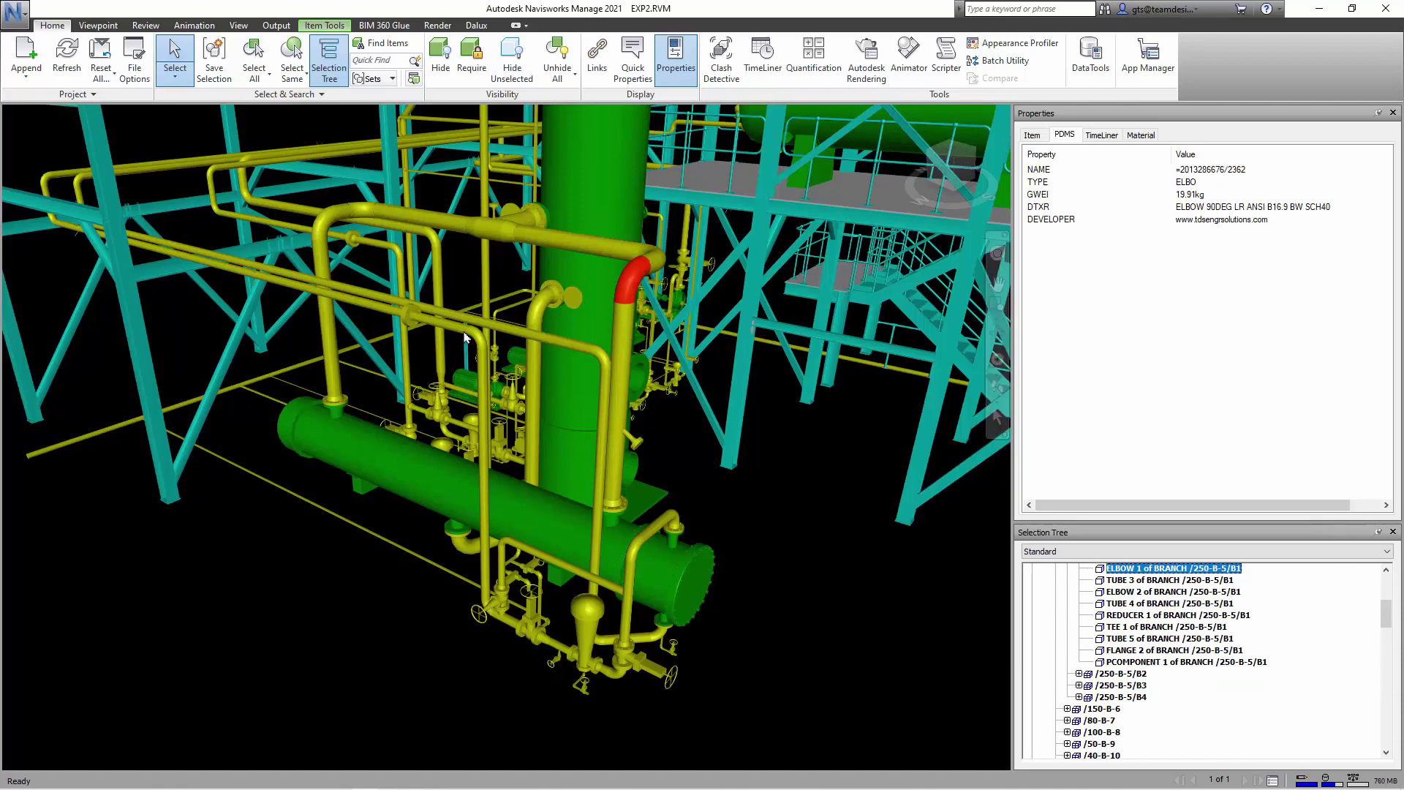
click(475, 338)
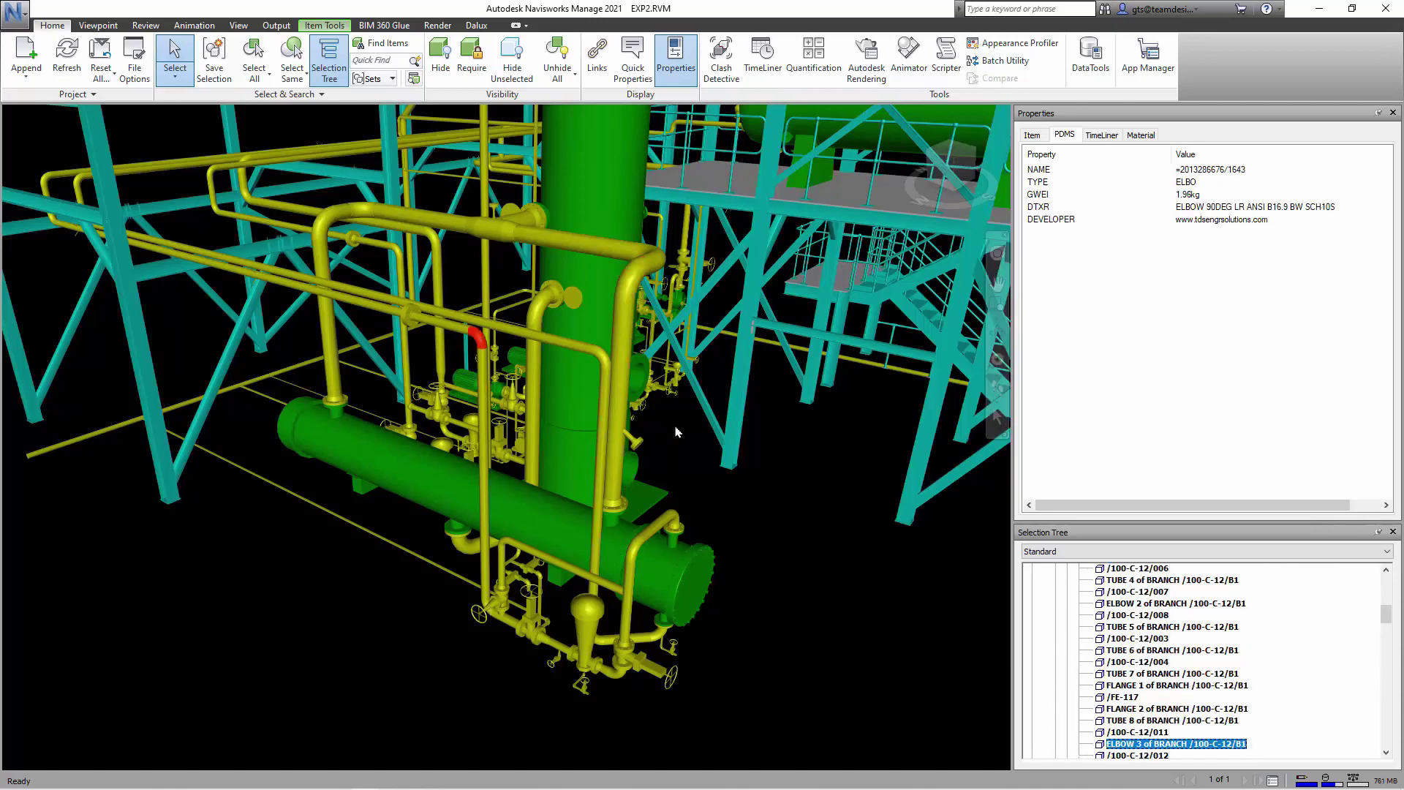